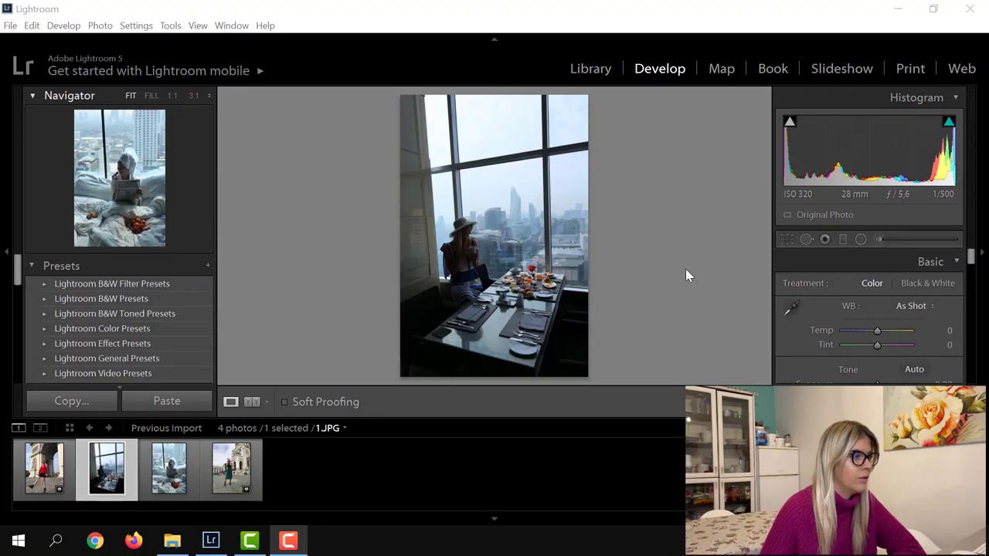
Step: Preview the bed, Arc de Triomphe and Sacré-Cœur photos, then return to the window-and-table photo
click(183, 485)
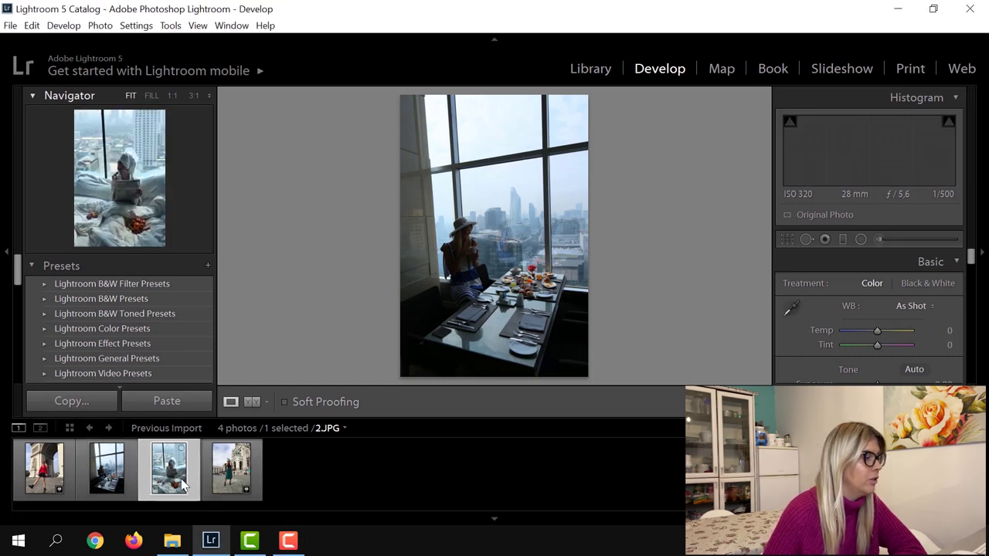
mouse_move(44, 468)
click(63, 481)
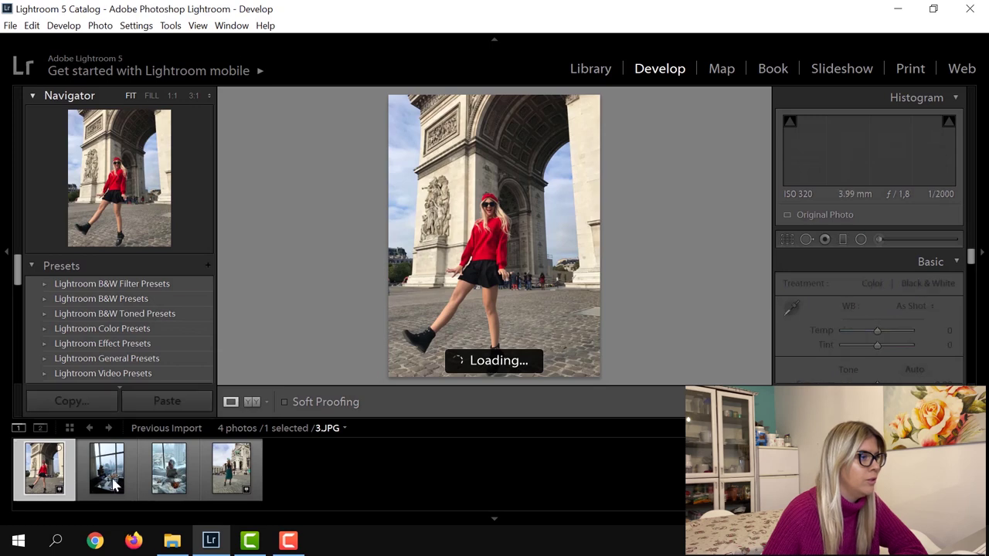
click(230, 481)
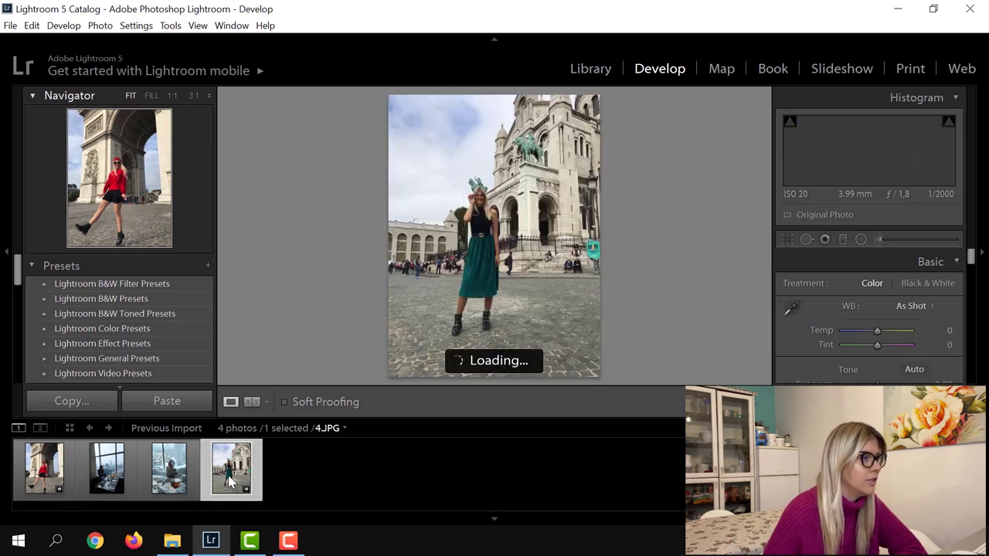
click(130, 472)
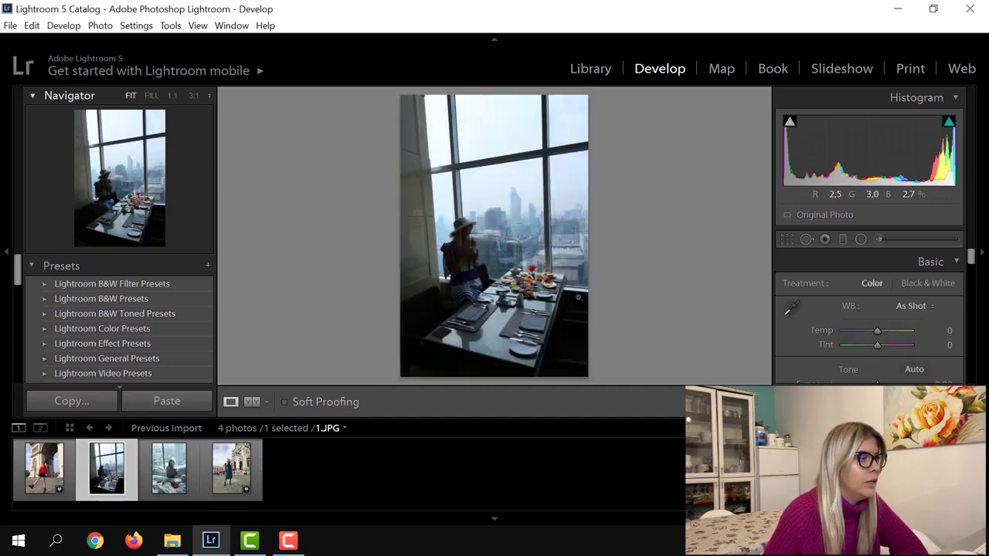
Step: Set Shadows to +100, Exposure to +0.43 and Highlights to −80
scroll(815, 309, down, 3)
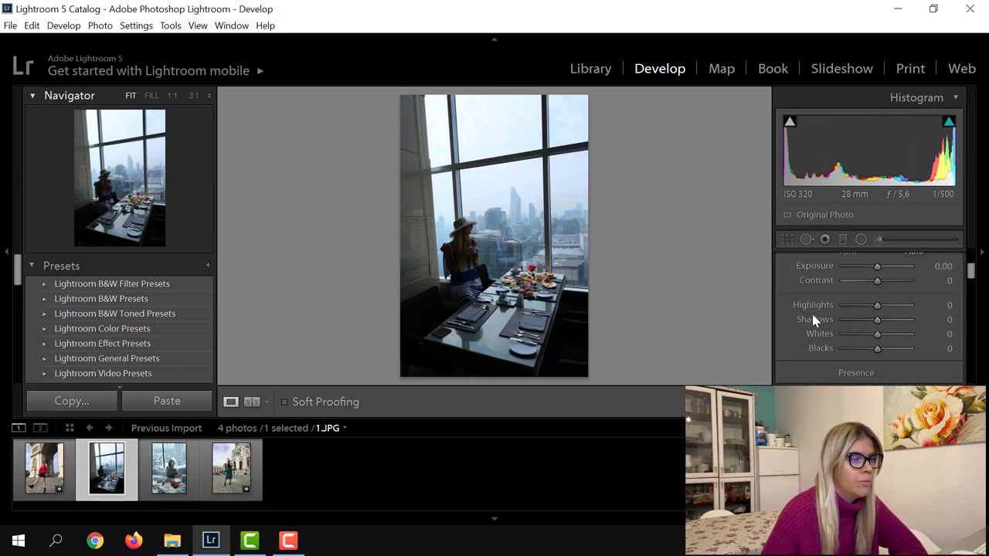
drag(876, 320, 908, 326)
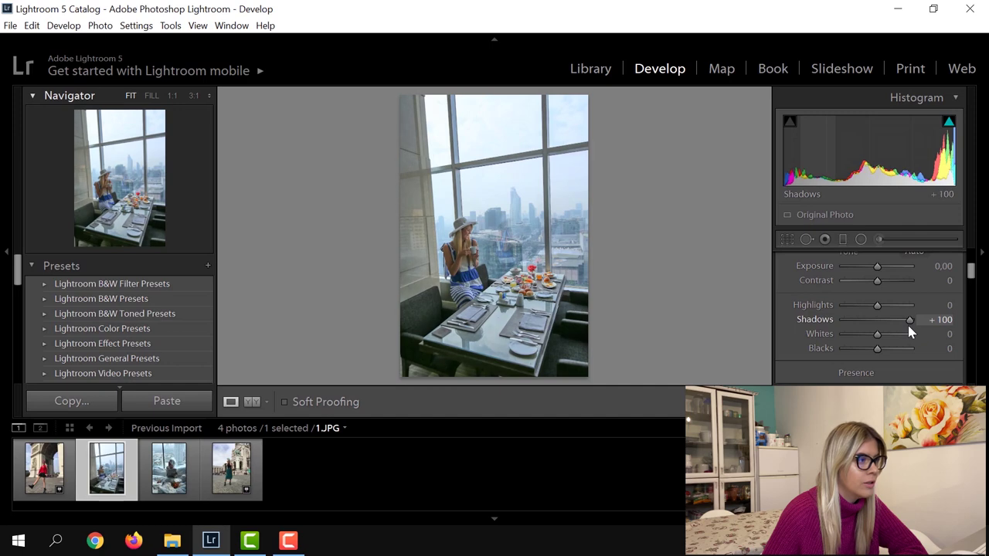
scroll(834, 319, up, 2)
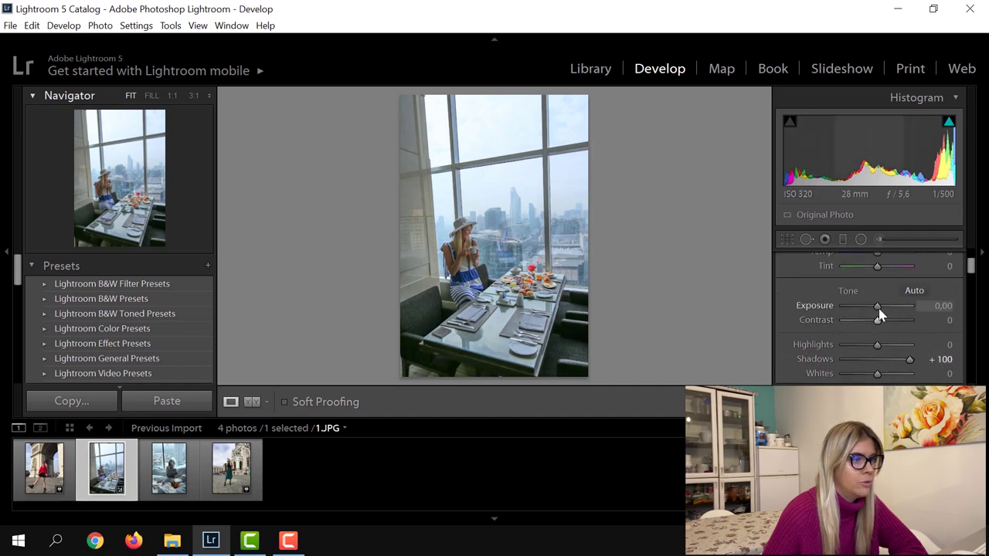
drag(878, 309, 882, 310)
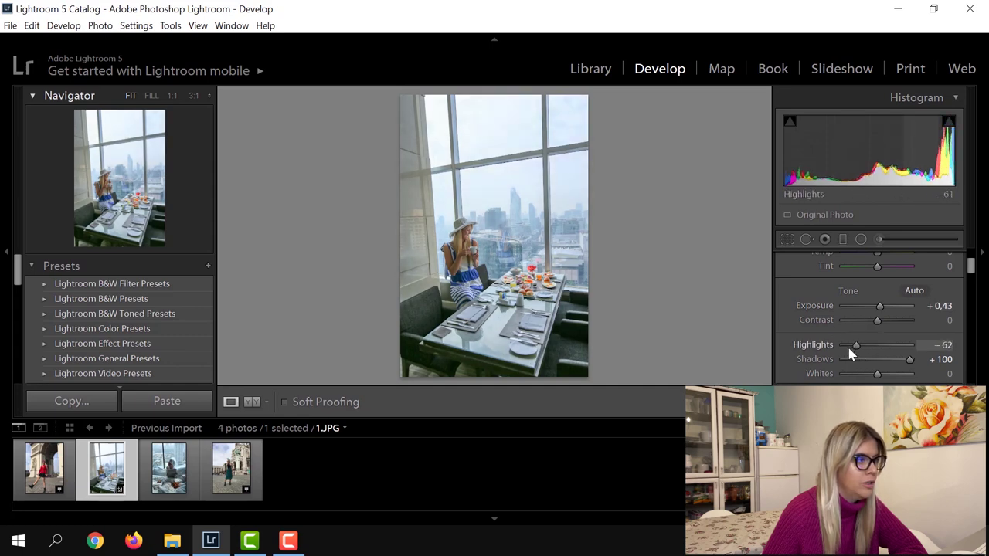
drag(866, 352, 850, 348)
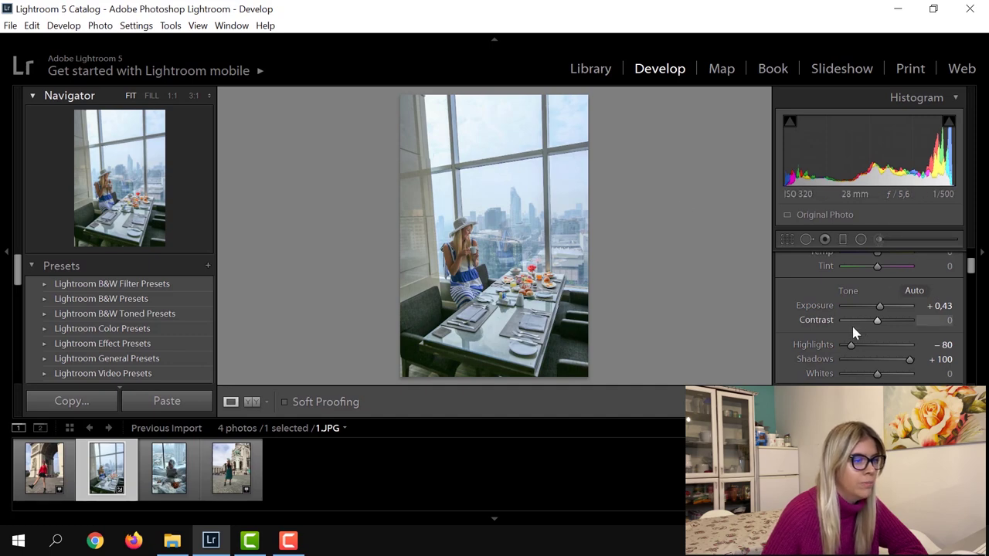
Step: Raise Blacks to +57 and Contrast to +17, with Whites −43 and Vibrance +18
scroll(839, 344, down, 1)
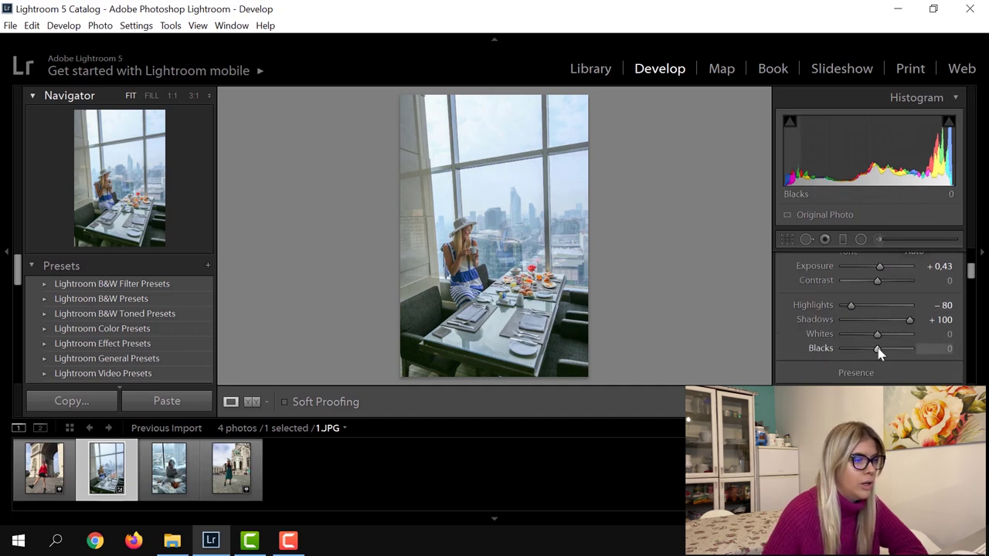
mouse_move(886, 353)
mouse_down()
mouse_move(897, 354)
mouse_move(863, 342)
mouse_up()
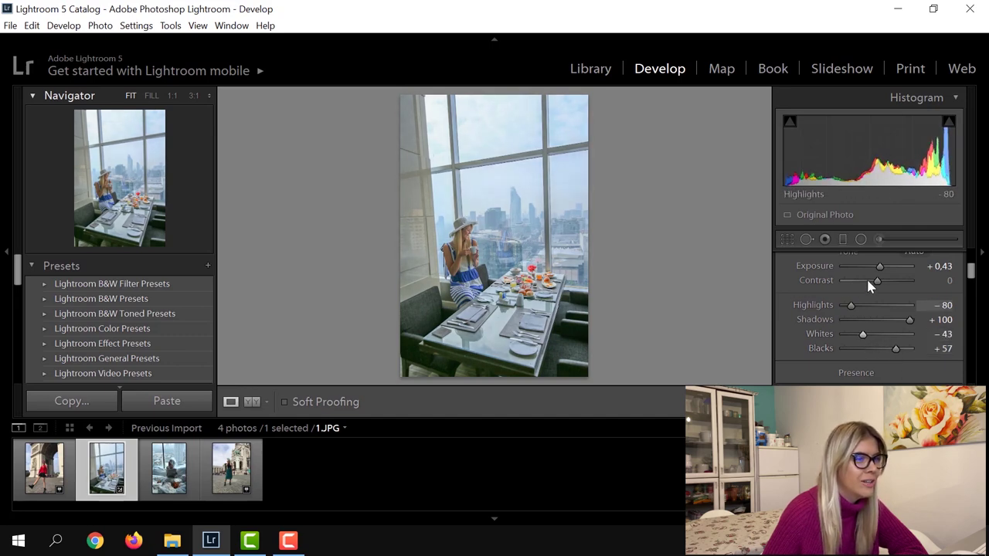
drag(876, 282, 883, 283)
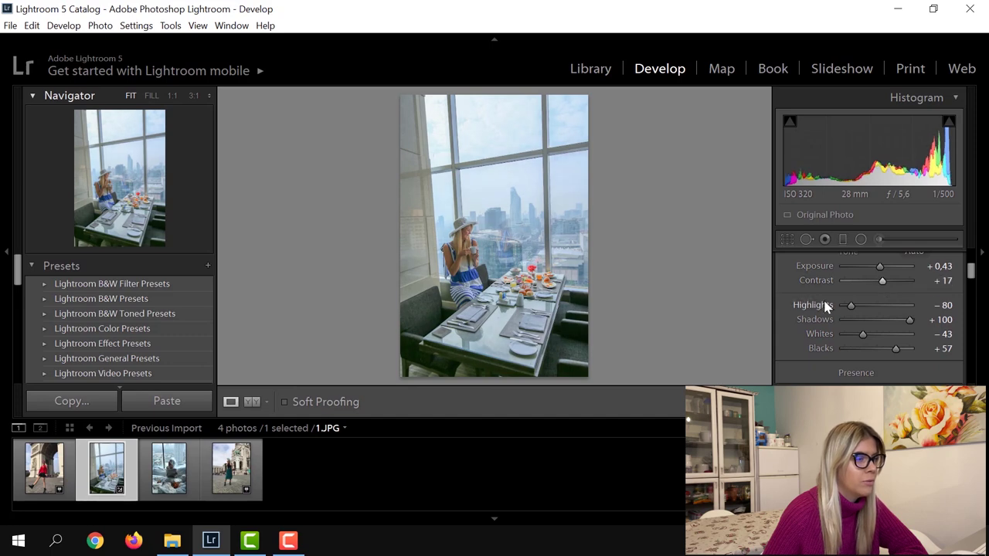
scroll(821, 309, down, 2)
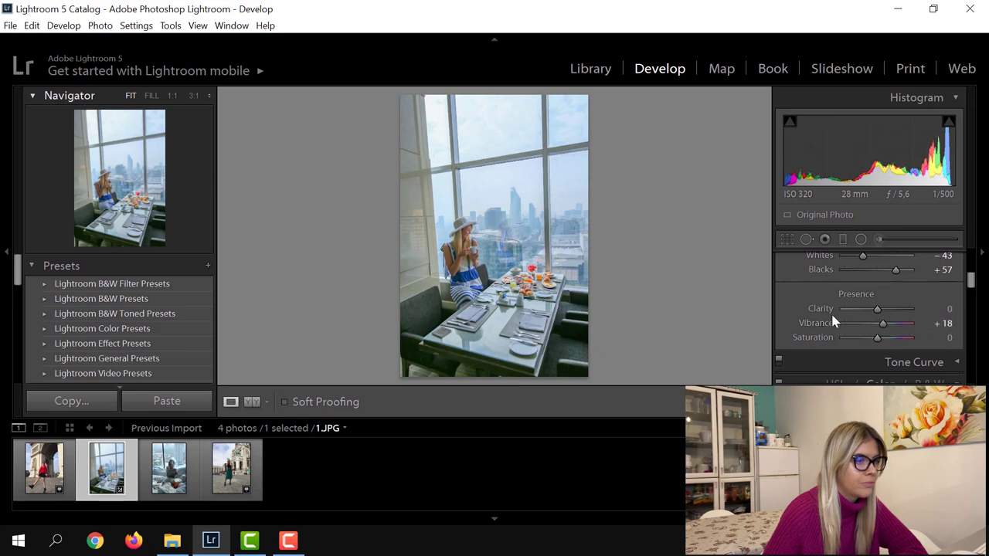
scroll(831, 316, down, 1)
Step: In HSL, nudge the blues, then set Yellow saturation −91, Green saturation −100 and luminance −17
scroll(828, 312, down, 1)
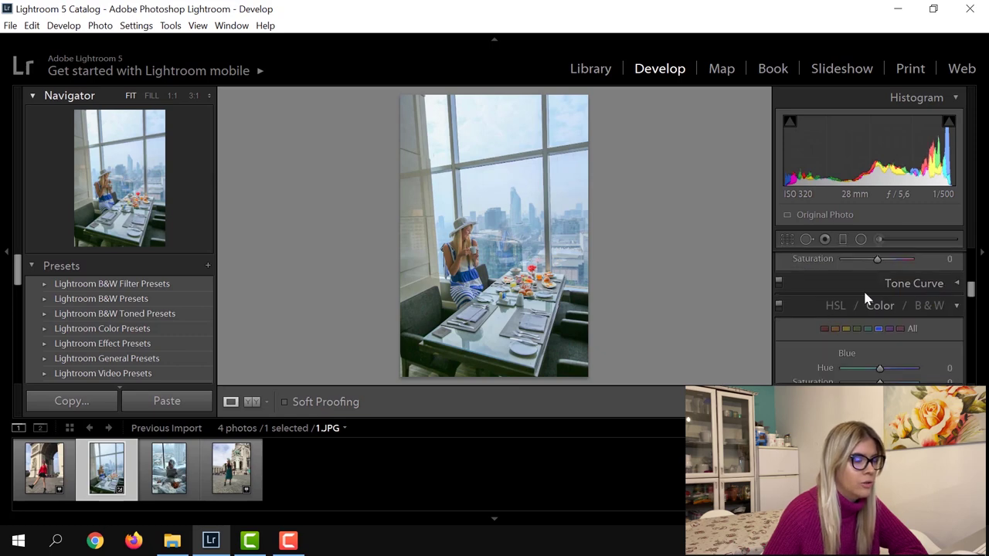
scroll(864, 300, down, 1)
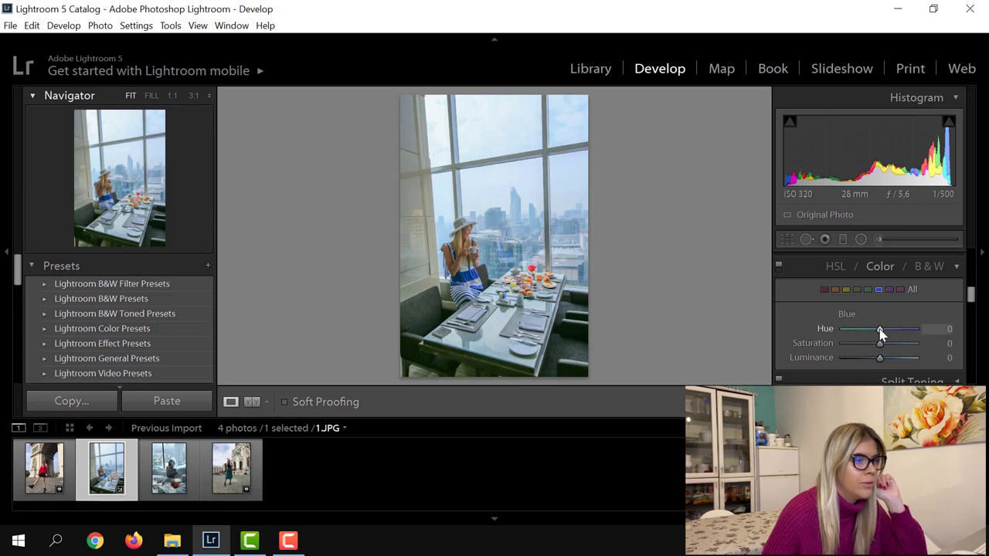
mouse_move(879, 330)
mouse_down()
mouse_move(823, 342)
mouse_move(903, 342)
mouse_move(876, 347)
mouse_move(877, 331)
mouse_move(846, 344)
mouse_move(923, 349)
mouse_move(850, 361)
mouse_move(916, 365)
mouse_move(866, 366)
mouse_move(892, 364)
mouse_move(881, 364)
mouse_up()
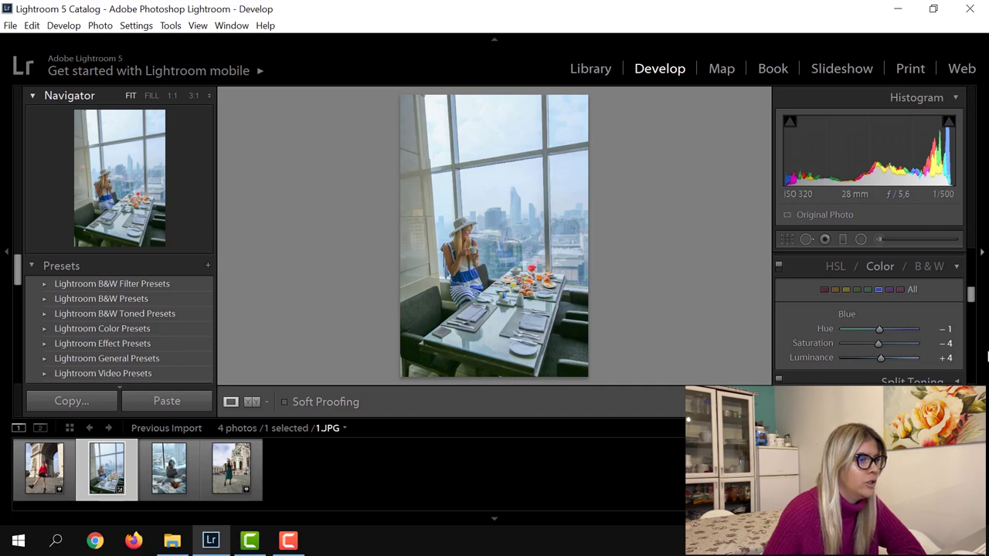
click(846, 290)
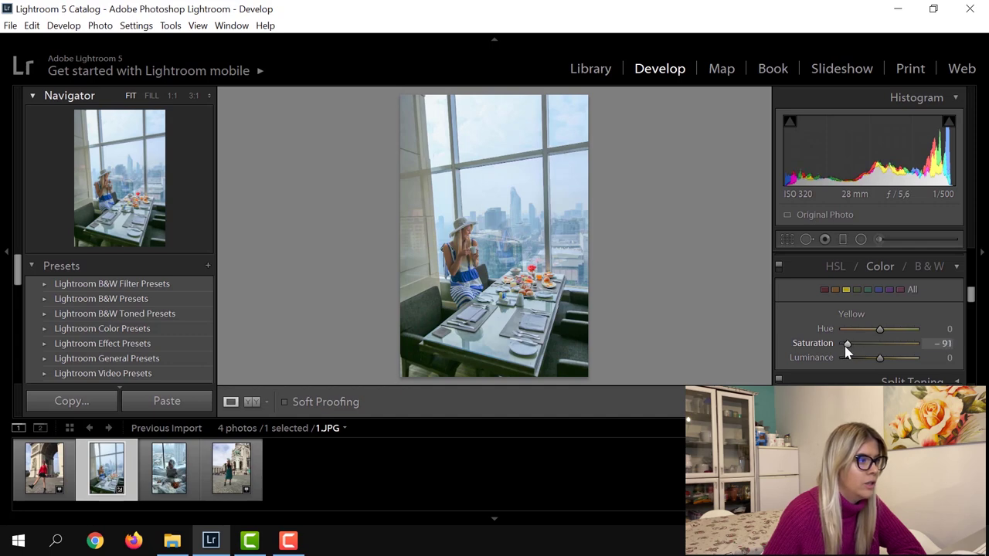
click(855, 289)
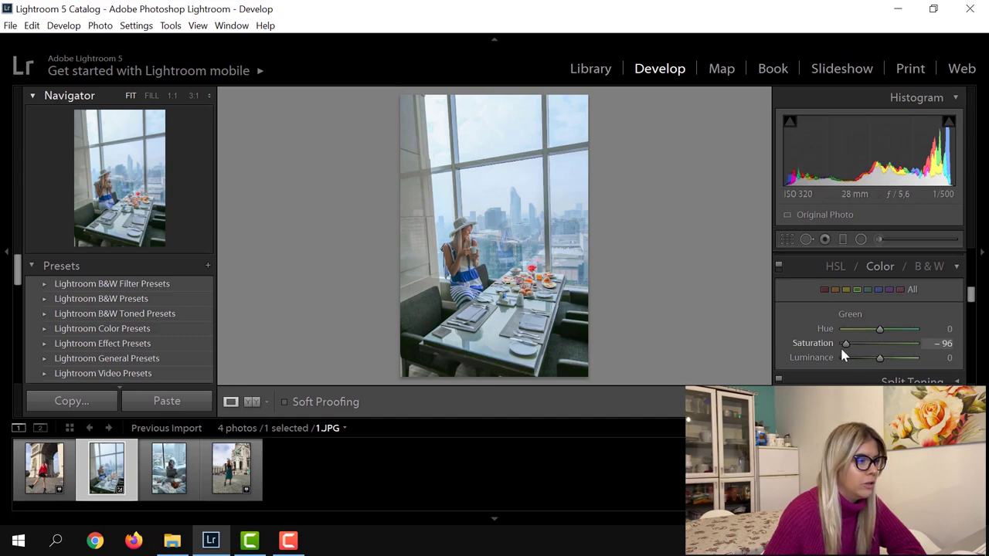
drag(843, 354, 815, 354)
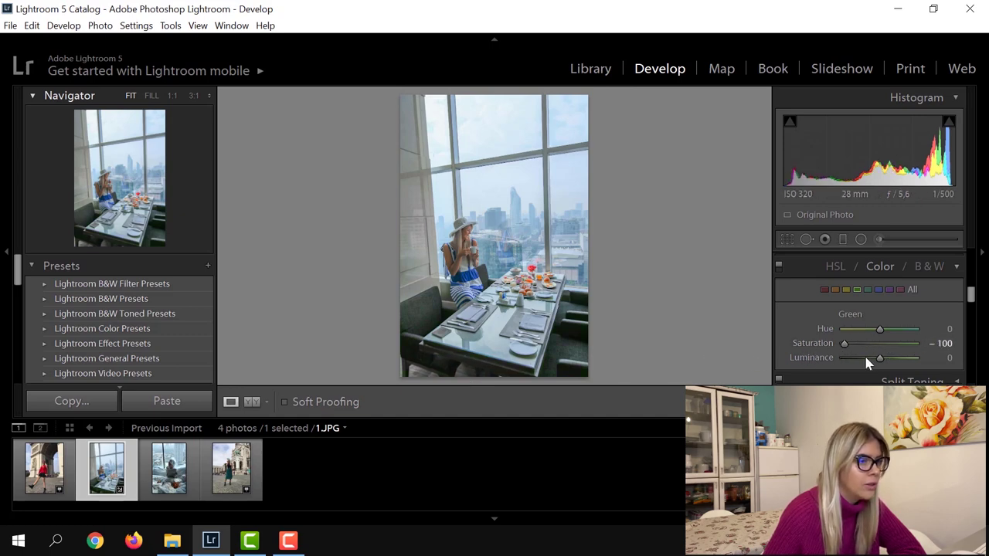
drag(875, 367, 869, 359)
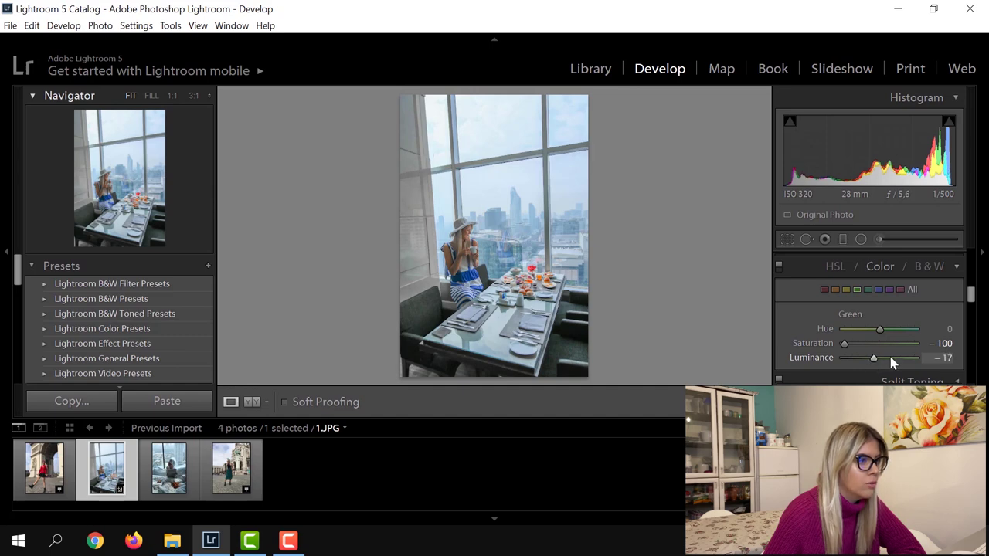
Step: Set orange luminance to +9 and red saturation to +11
click(835, 289)
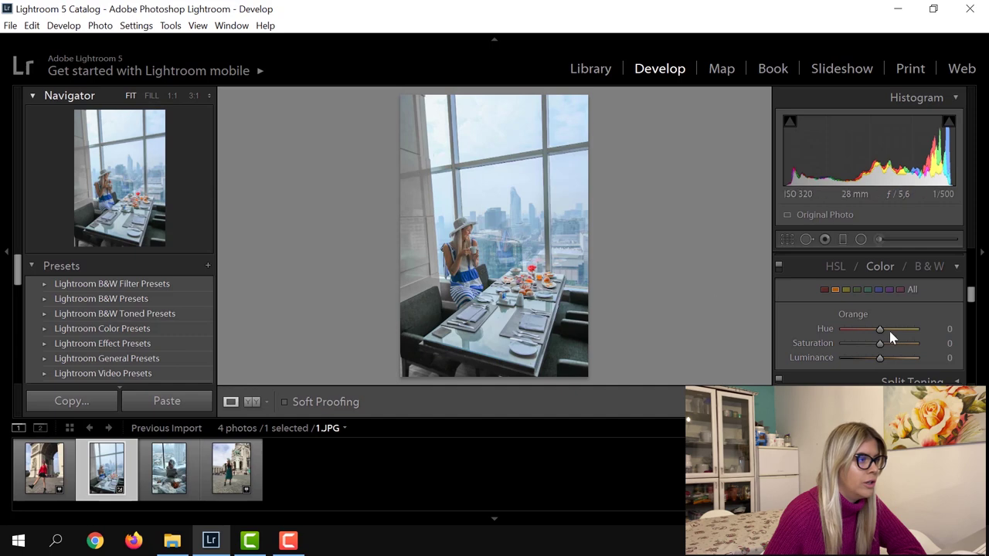
drag(881, 349, 896, 350)
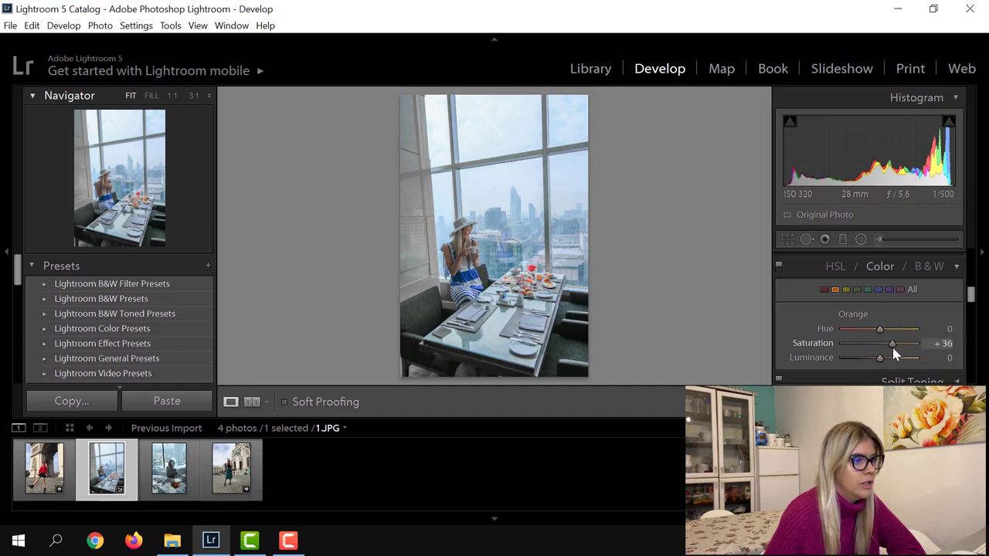
mouse_move(892, 351)
mouse_down()
mouse_move(860, 362)
mouse_move(894, 365)
mouse_move(883, 348)
mouse_up()
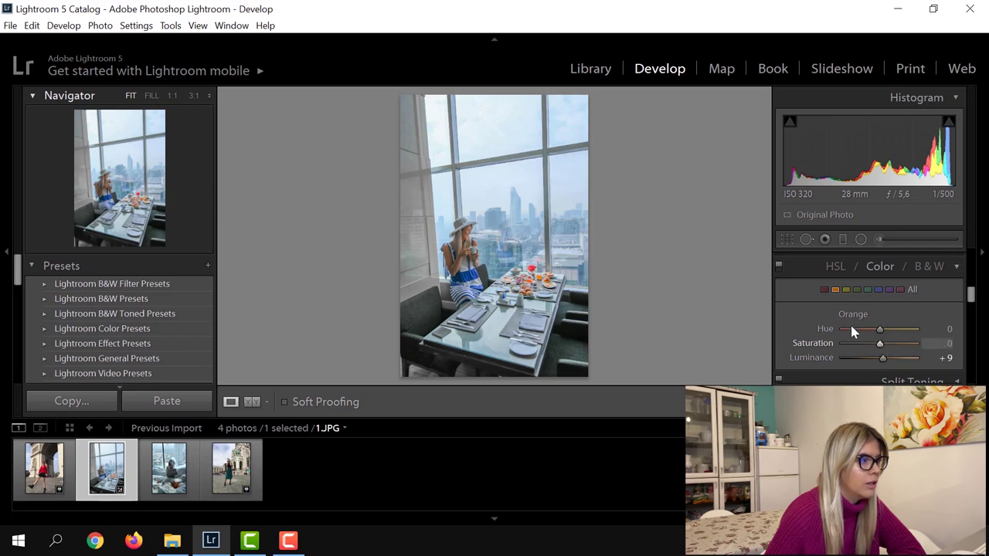
click(824, 289)
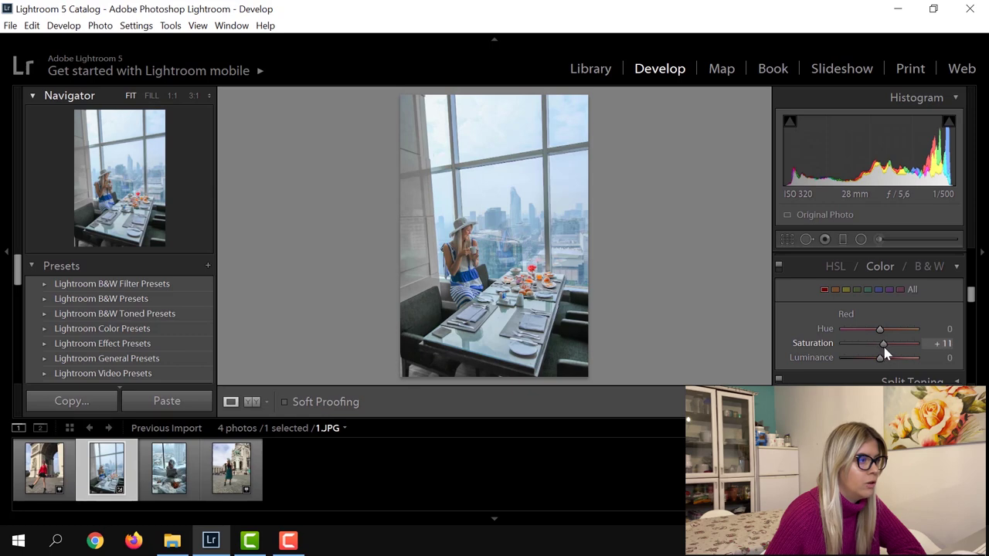
Step: Set blue hue −20 and saturation +20, and aqua luminance +53 and saturation +24
click(879, 289)
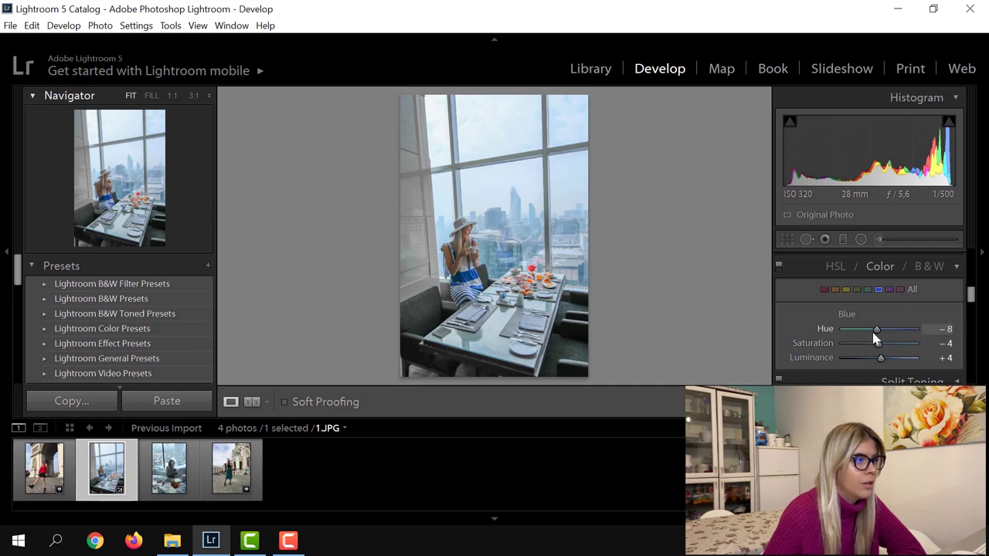
mouse_move(875, 339)
mouse_down()
mouse_move(877, 349)
mouse_move(886, 343)
mouse_up()
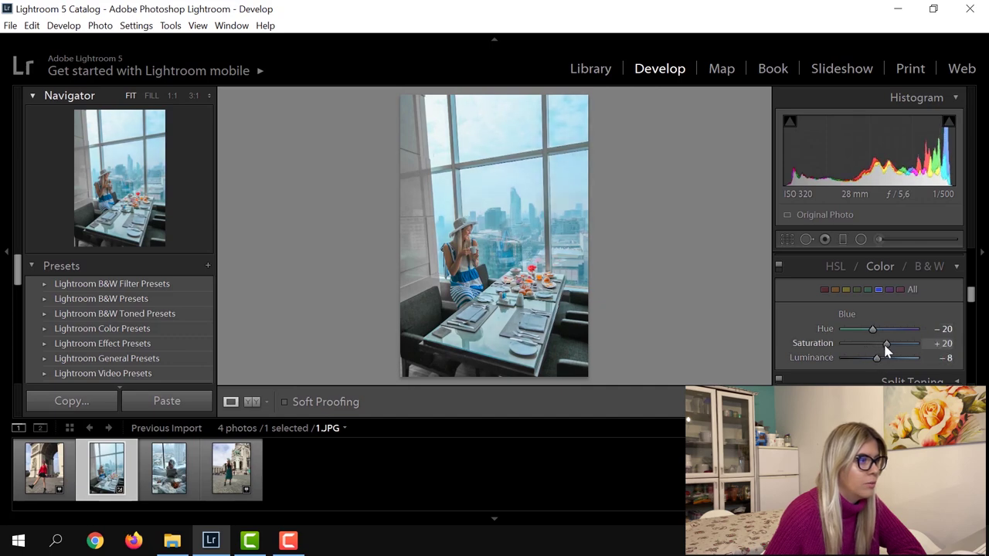
click(868, 291)
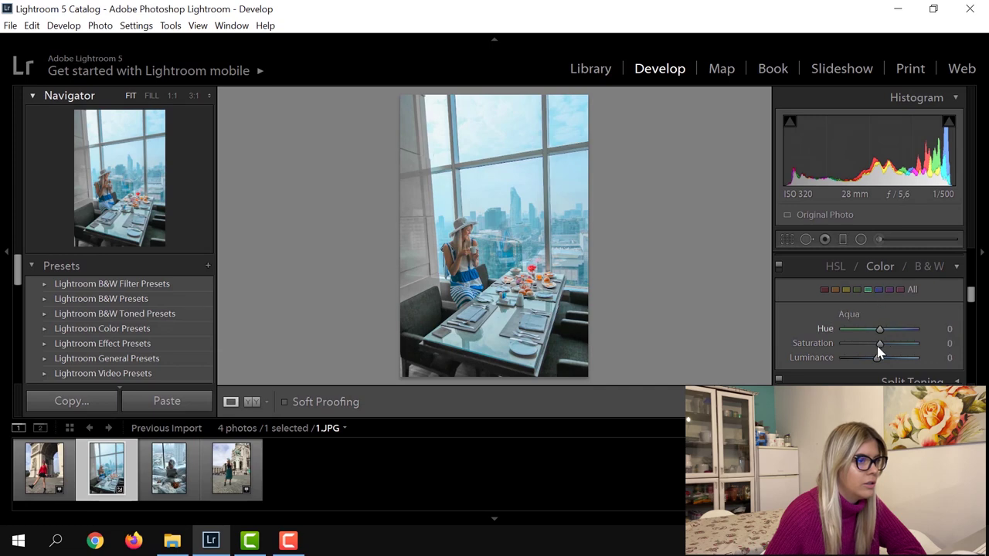
drag(880, 357, 899, 359)
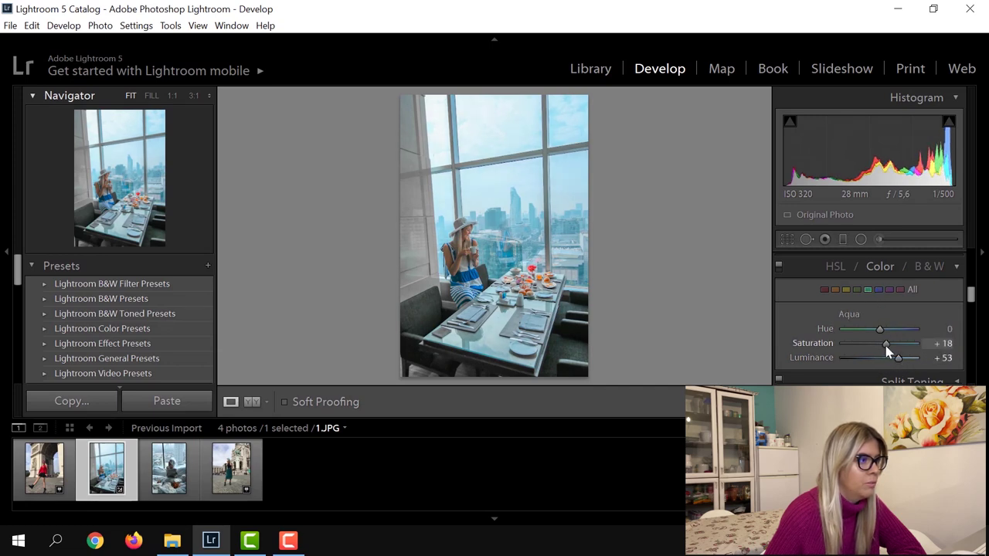
drag(890, 357, 887, 354)
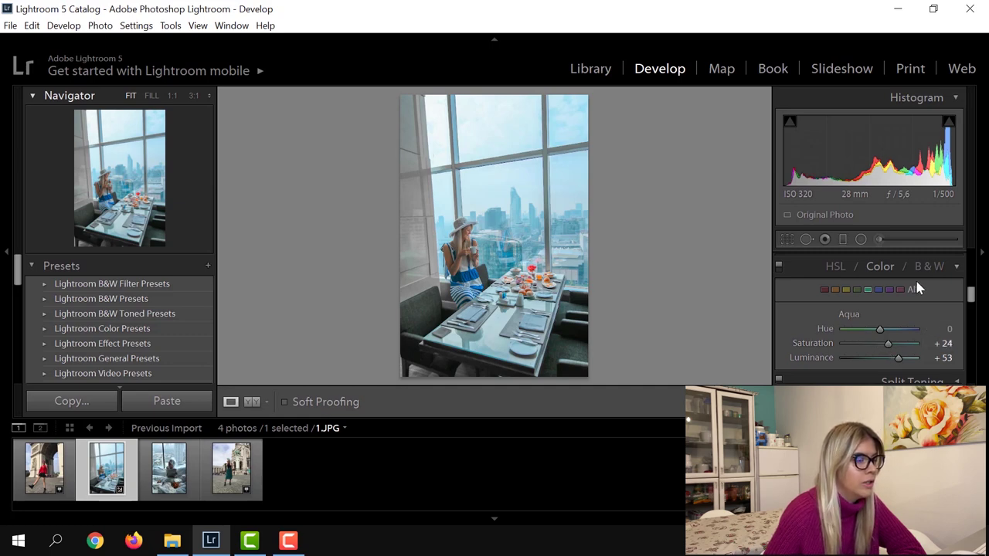
Step: Draw a graduated filter over the sky and lower its exposure and highlights
click(845, 240)
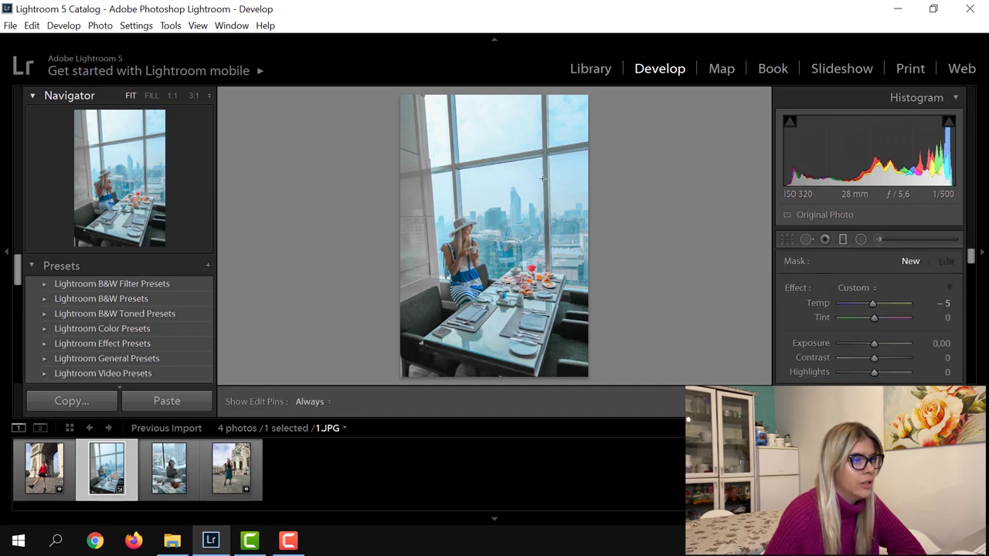
mouse_move(454, 139)
mouse_down()
mouse_move(490, 244)
mouse_move(449, 255)
mouse_up()
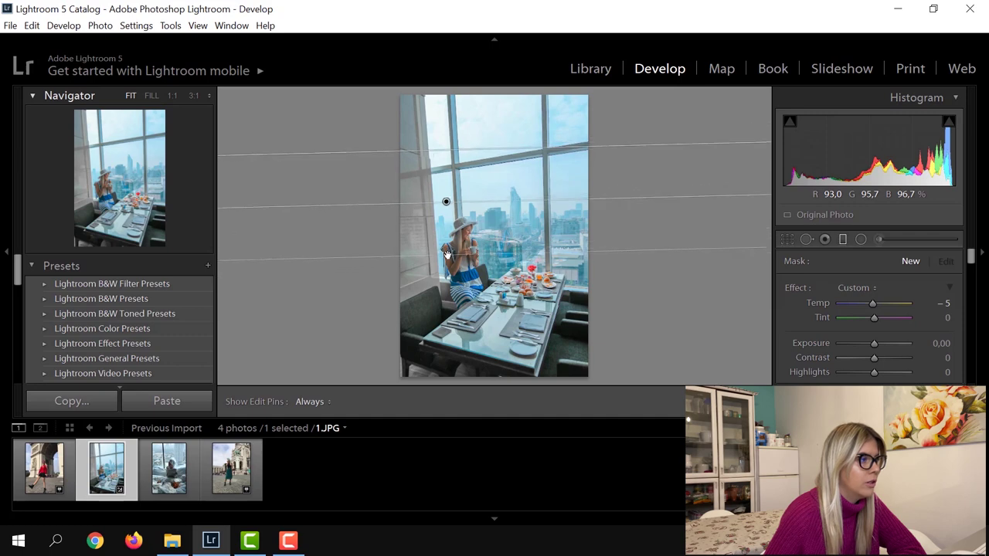
drag(452, 202, 491, 143)
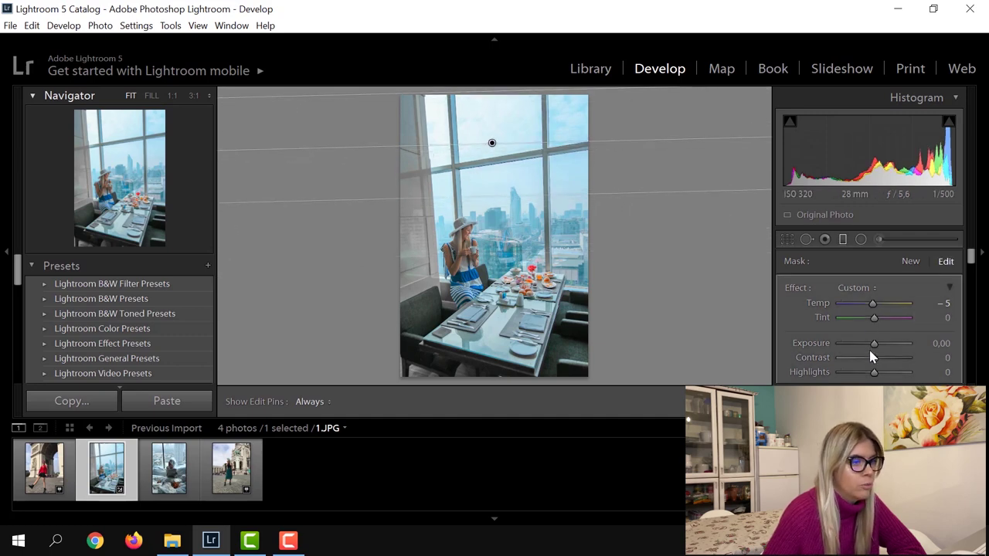
drag(871, 350, 867, 352)
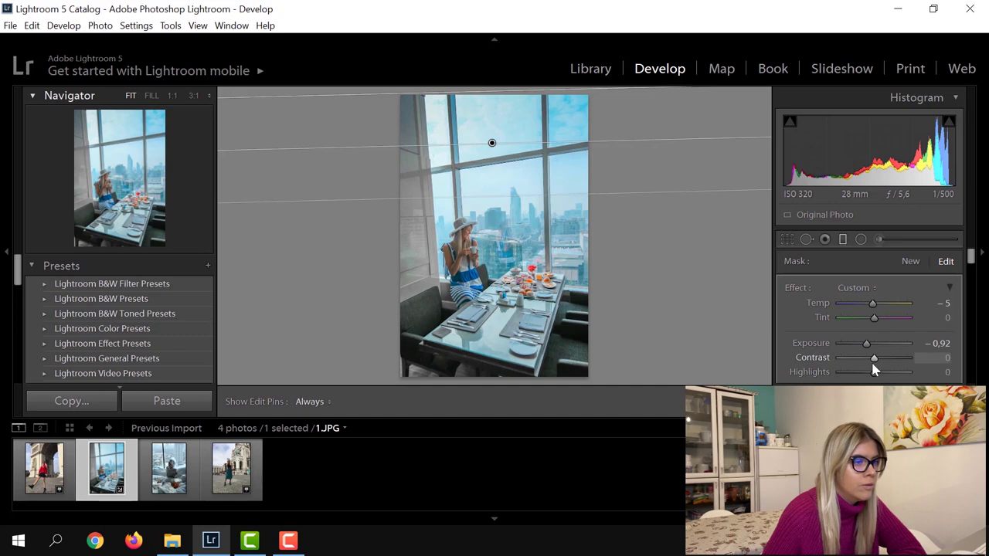
drag(874, 376, 866, 378)
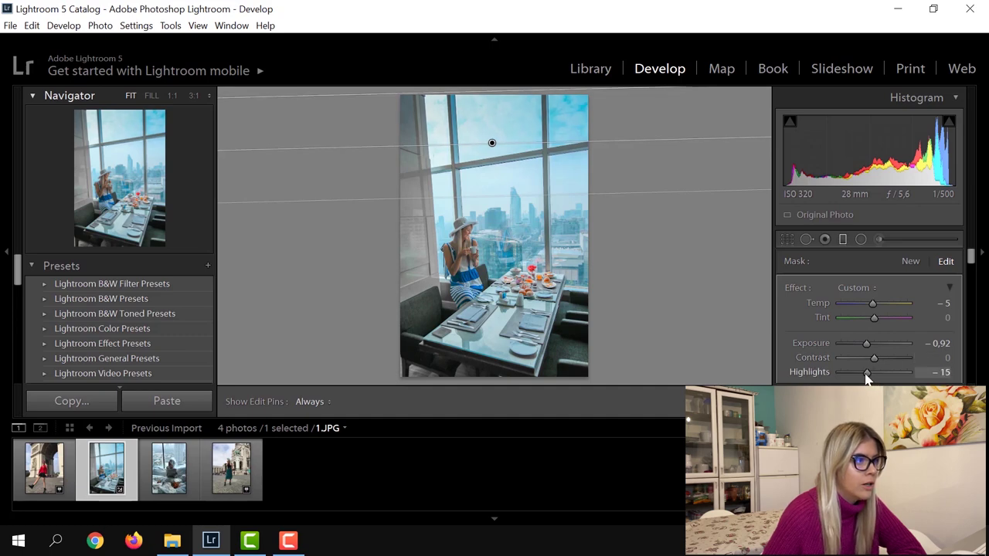
Step: Refine the filter: exposure −0.99, contrast −25, highlights −97, shadows −63, tint −9, saturation −37; nudge it higher
scroll(821, 336, down, 2)
scroll(816, 326, down, 2)
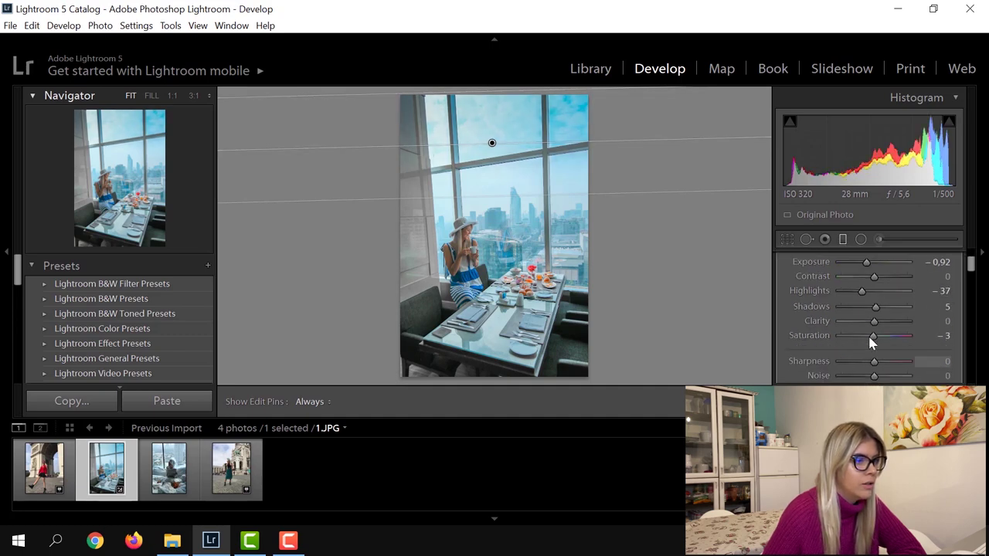
drag(877, 338, 875, 340)
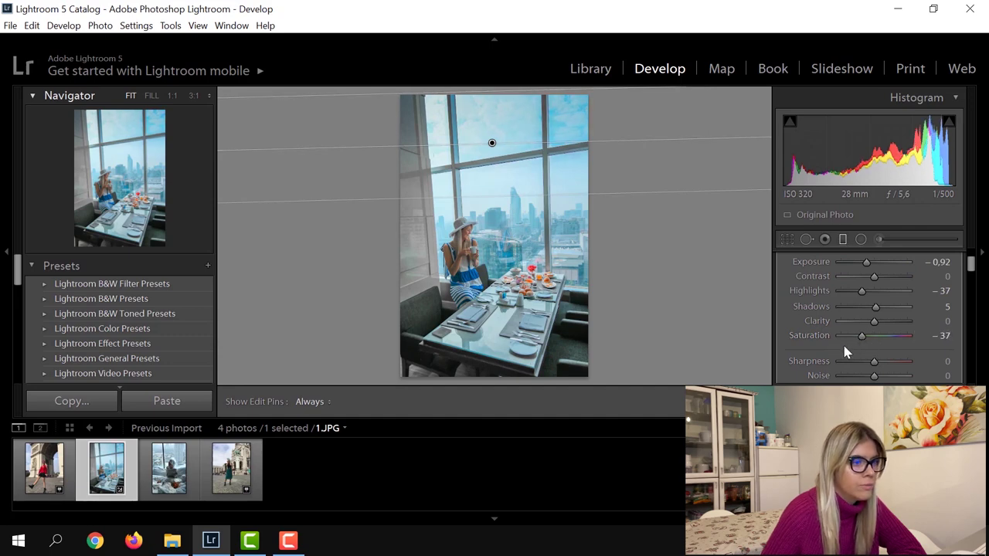
scroll(859, 341, down, 10)
scroll(826, 327, up, 12)
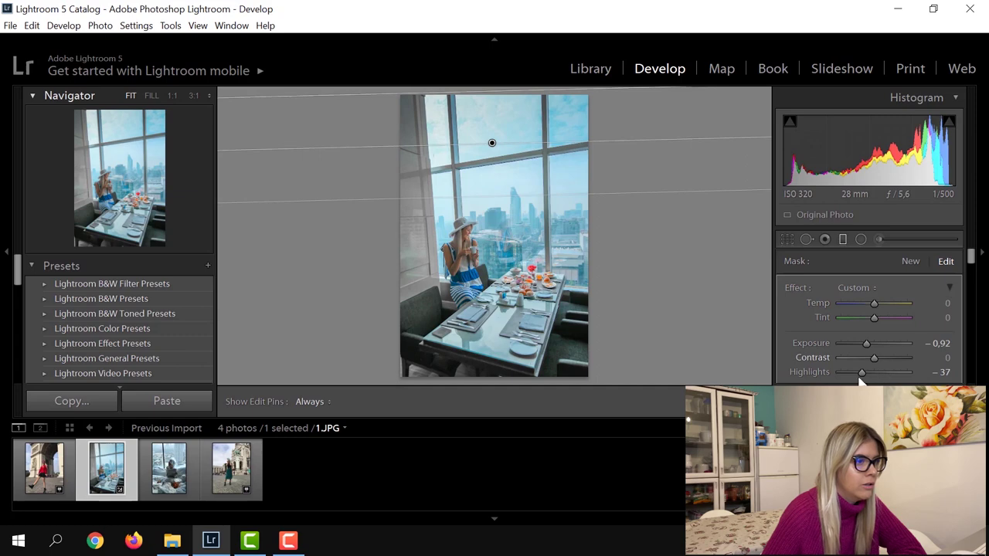
scroll(830, 338, down, 2)
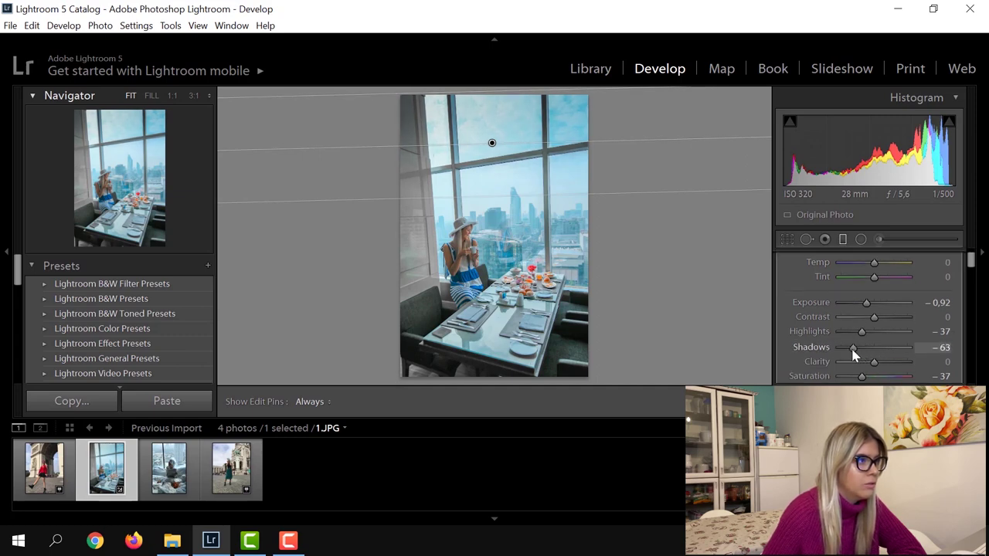
drag(861, 332, 847, 340)
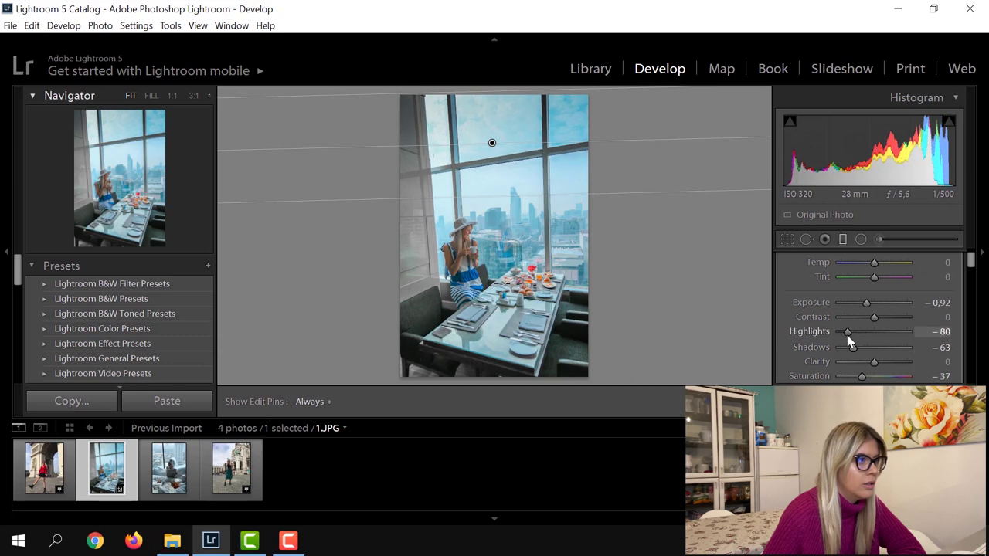
mouse_move(867, 304)
mouse_down()
mouse_move(857, 305)
mouse_move(865, 313)
mouse_up()
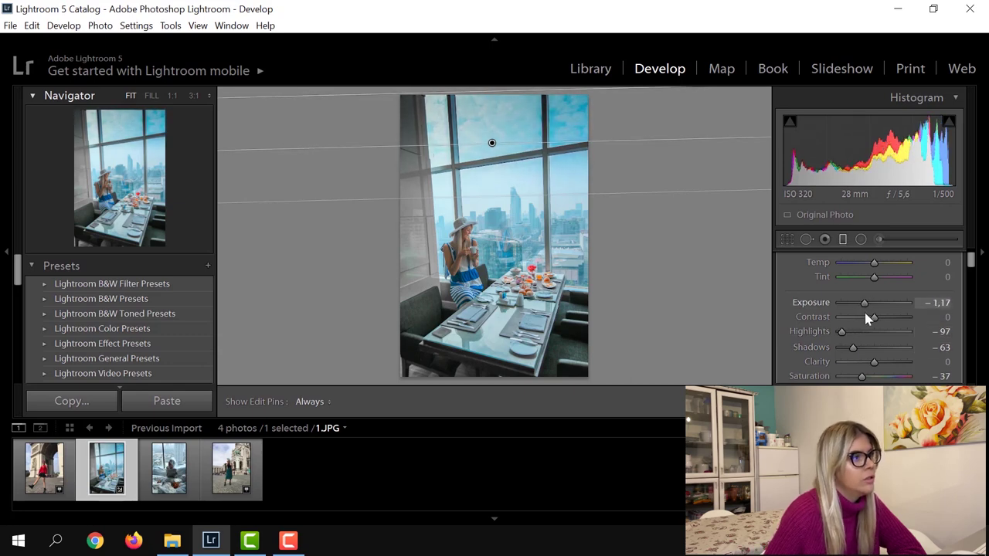
click(865, 317)
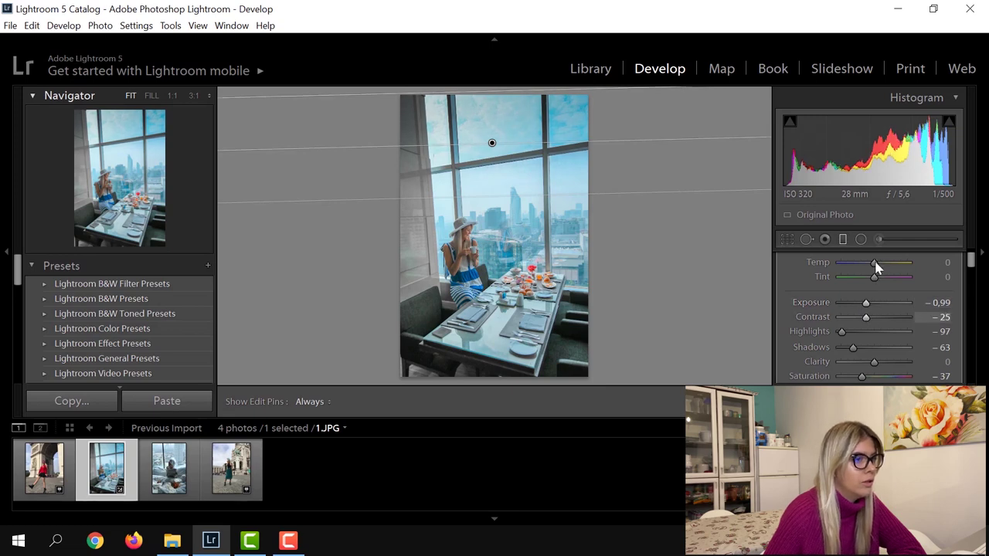
drag(873, 277, 869, 287)
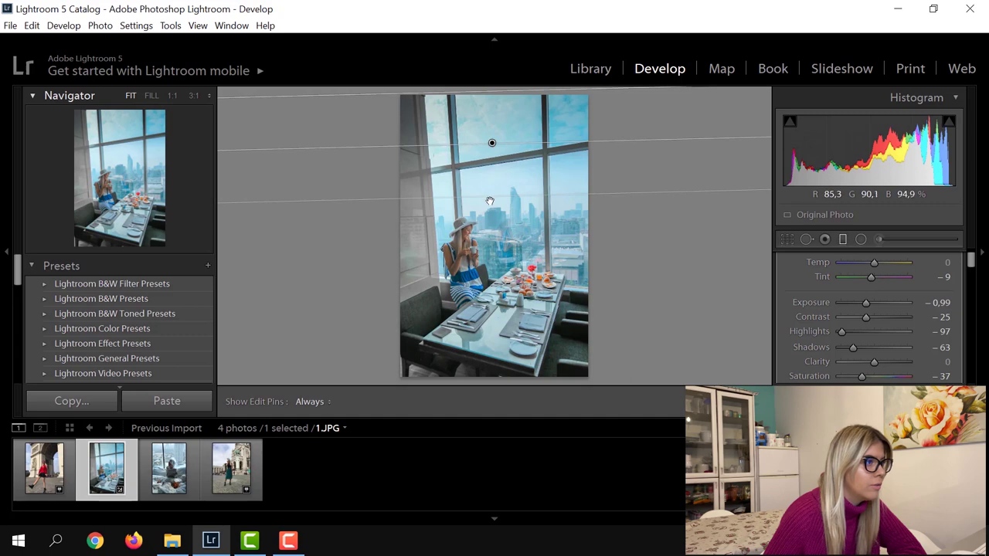
mouse_move(489, 199)
mouse_down()
mouse_move(501, 125)
mouse_move(499, 134)
mouse_up()
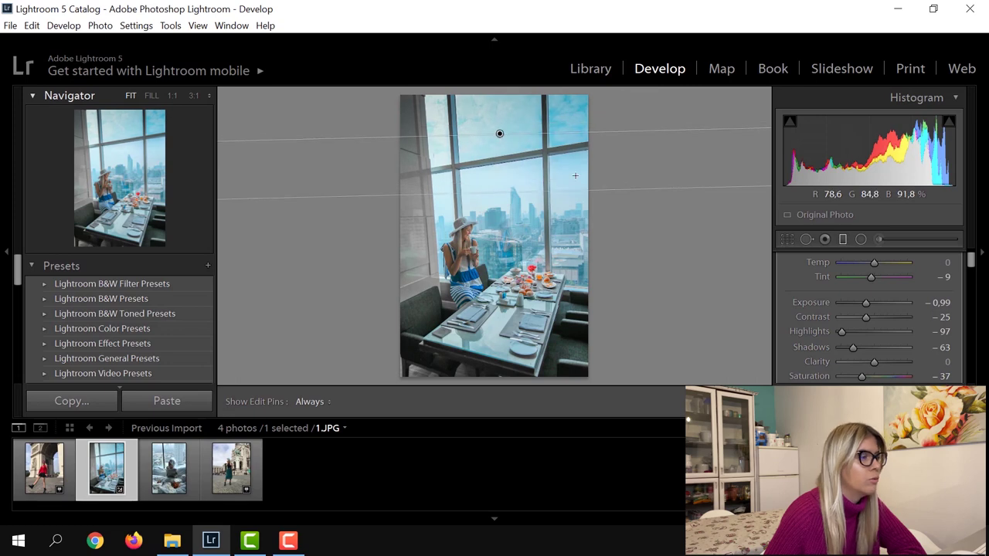
Step: Leave the filter and set global Temp +9, Tint +12, Exposure +0.59 and Blacks +81
key(m)
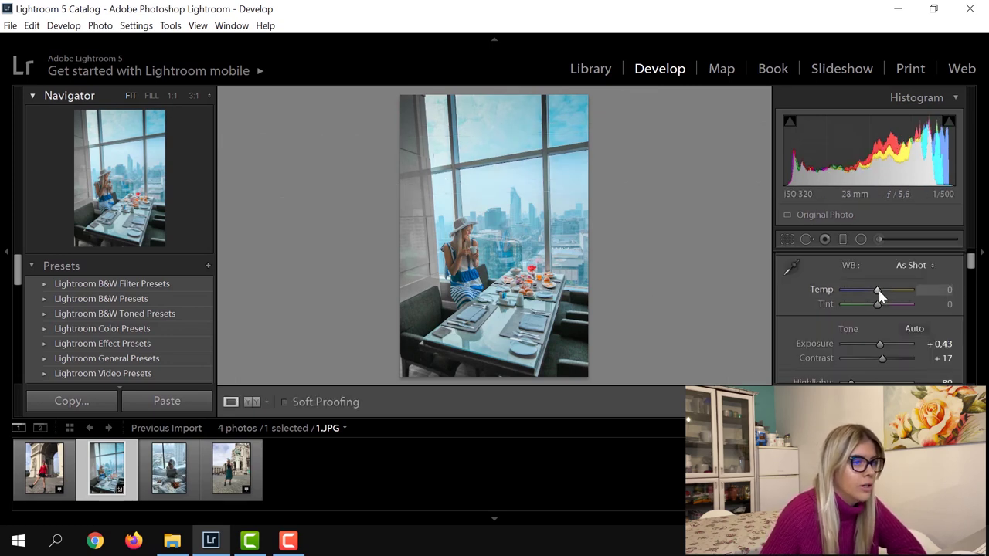
mouse_move(878, 294)
mouse_down()
mouse_move(886, 297)
mouse_move(867, 298)
mouse_move(883, 294)
mouse_move(882, 305)
mouse_up()
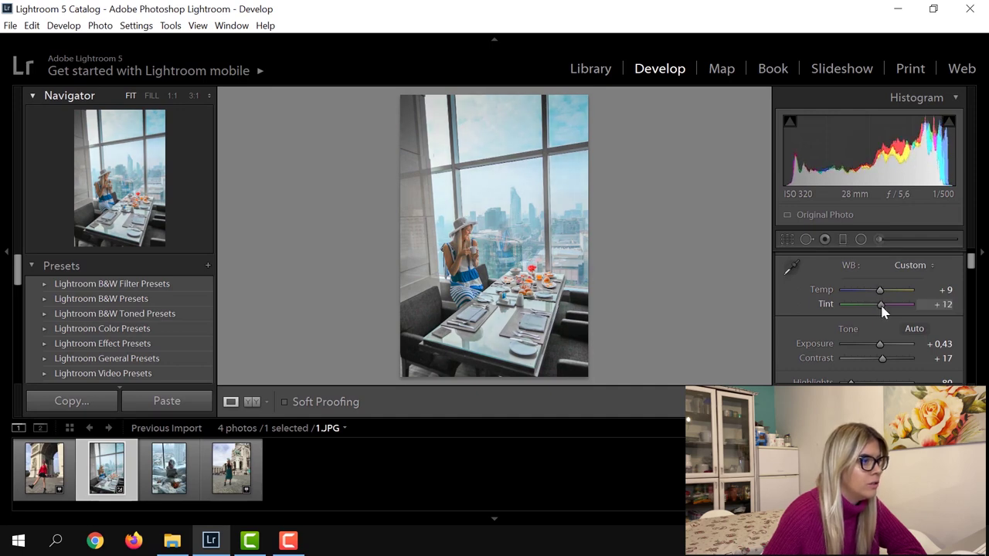
scroll(845, 296, down, 2)
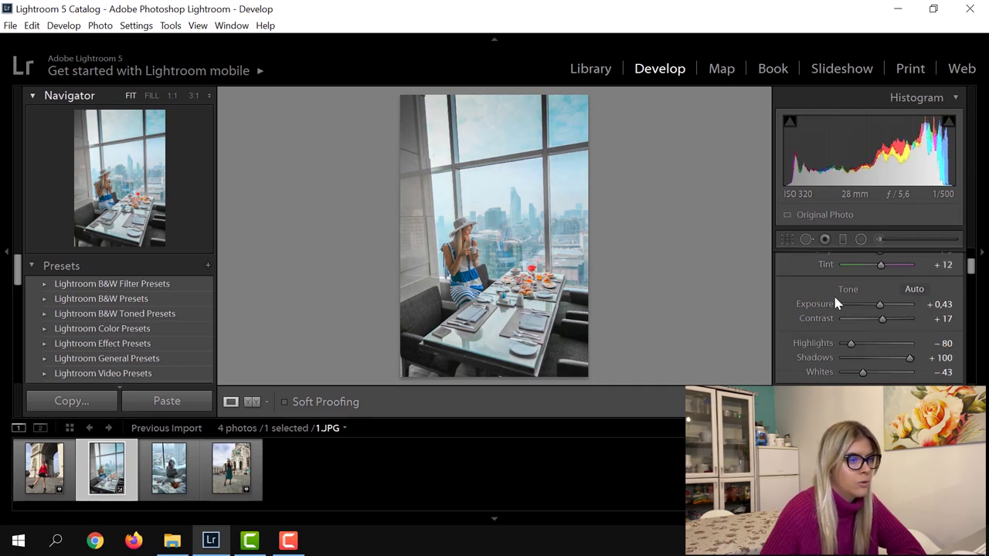
scroll(828, 320, down, 2)
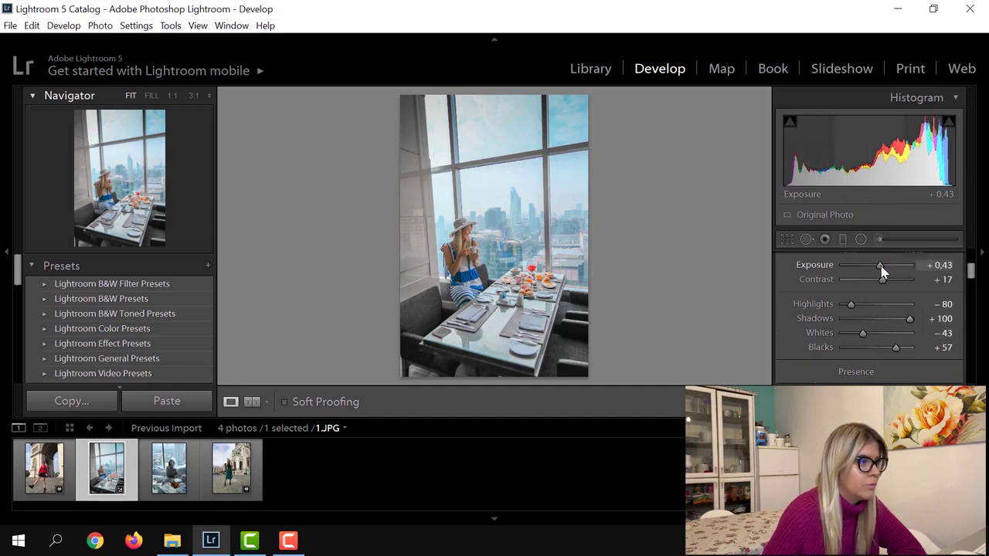
drag(882, 271, 883, 271)
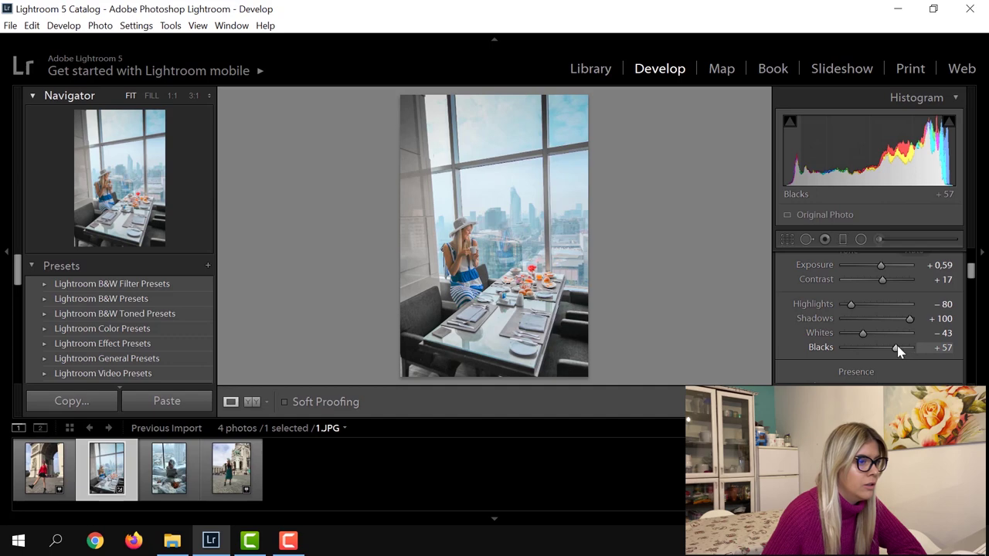
drag(900, 348, 905, 347)
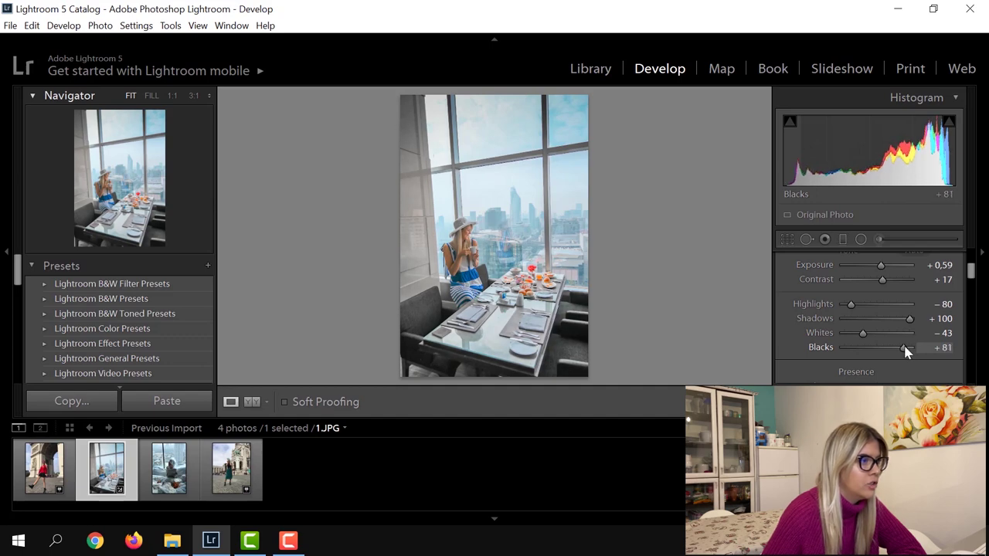
scroll(791, 308, down, 2)
scroll(819, 305, down, 3)
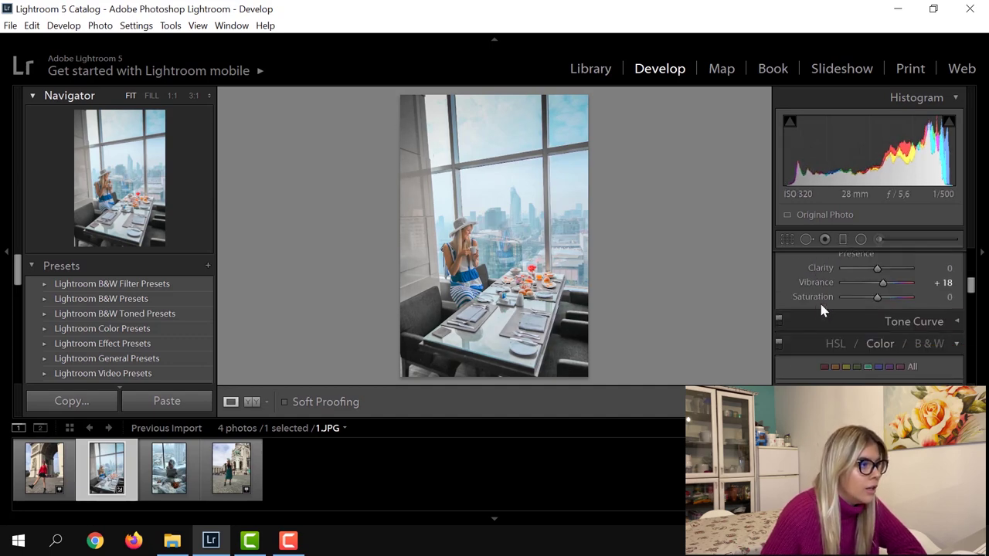
scroll(804, 298, down, 2)
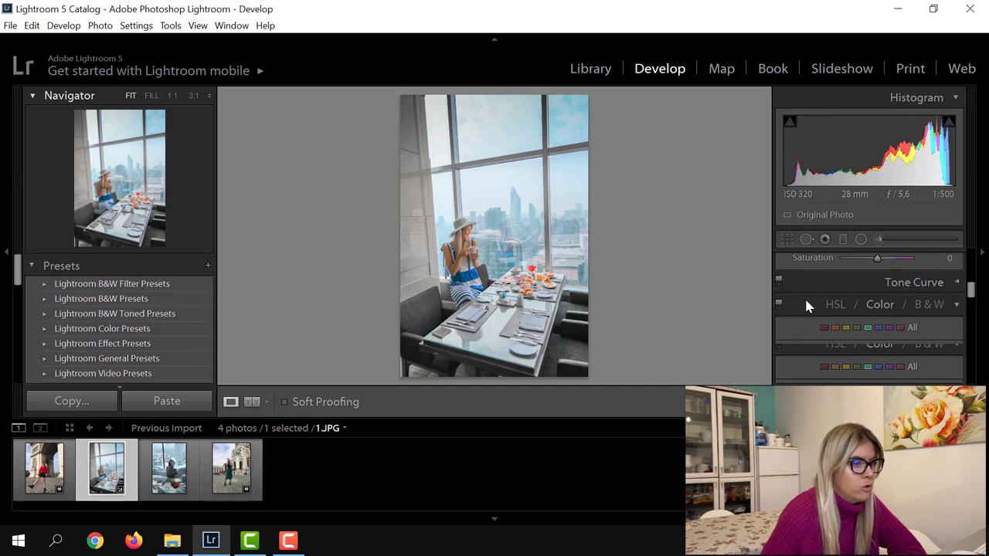
Step: Shift the orange hue and reduce orange saturation
click(837, 289)
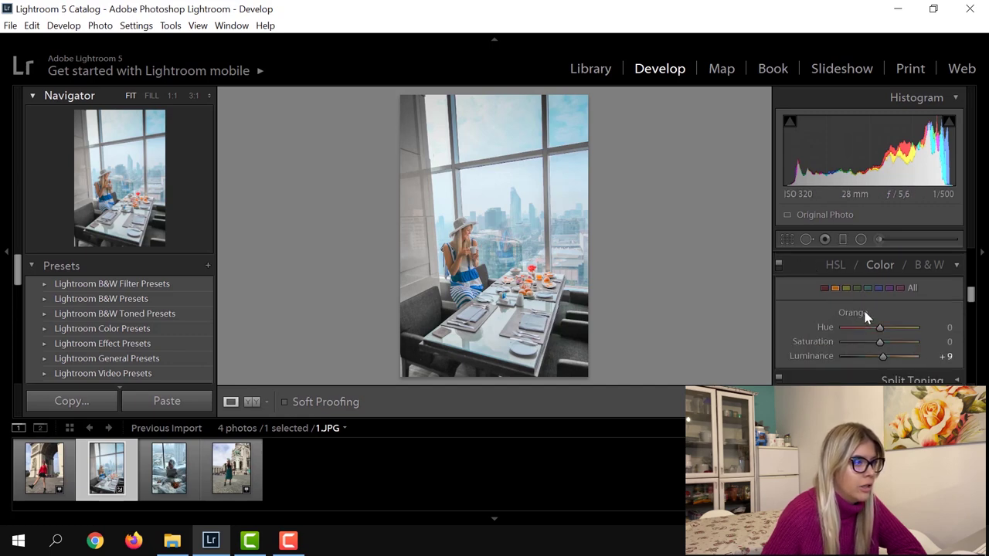
scroll(889, 325, down, 1)
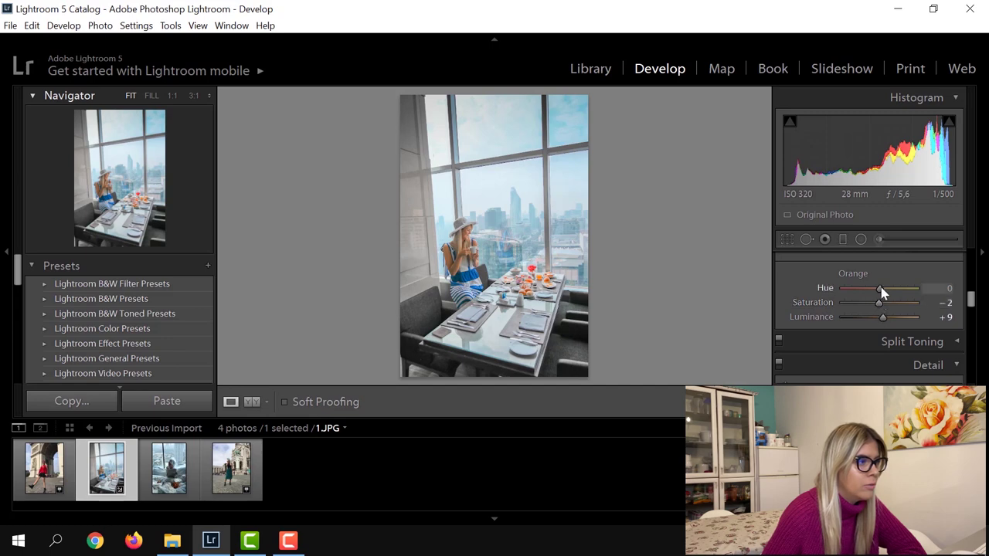
drag(879, 293, 874, 296)
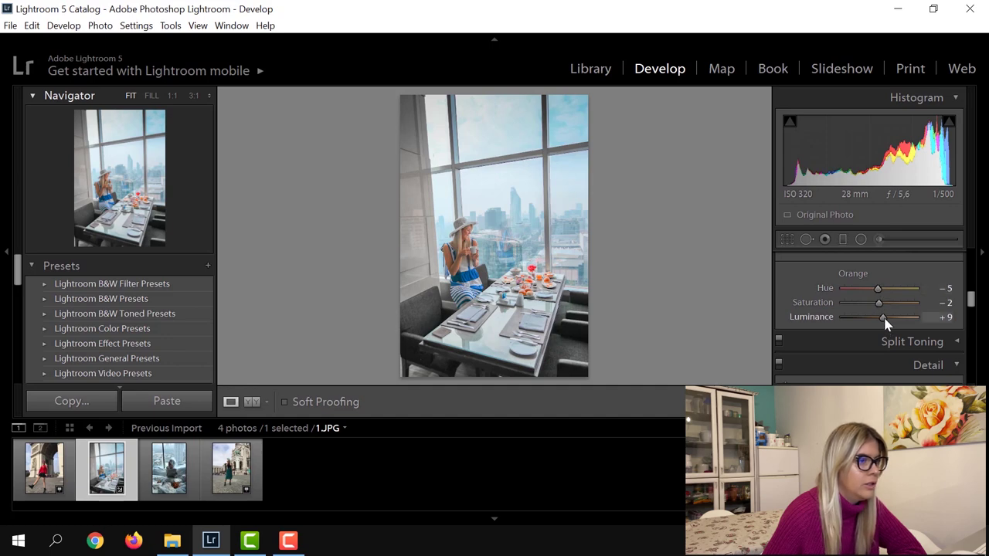
drag(879, 303, 876, 309)
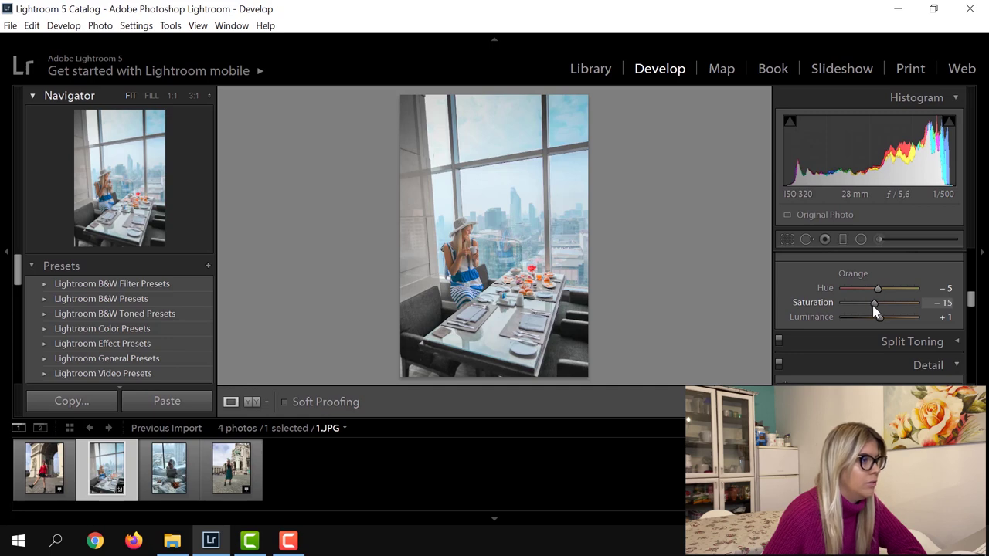
Step: Raise the sharpening Amount to 13 and move down to the lens profile corrections
scroll(803, 318, down, 1)
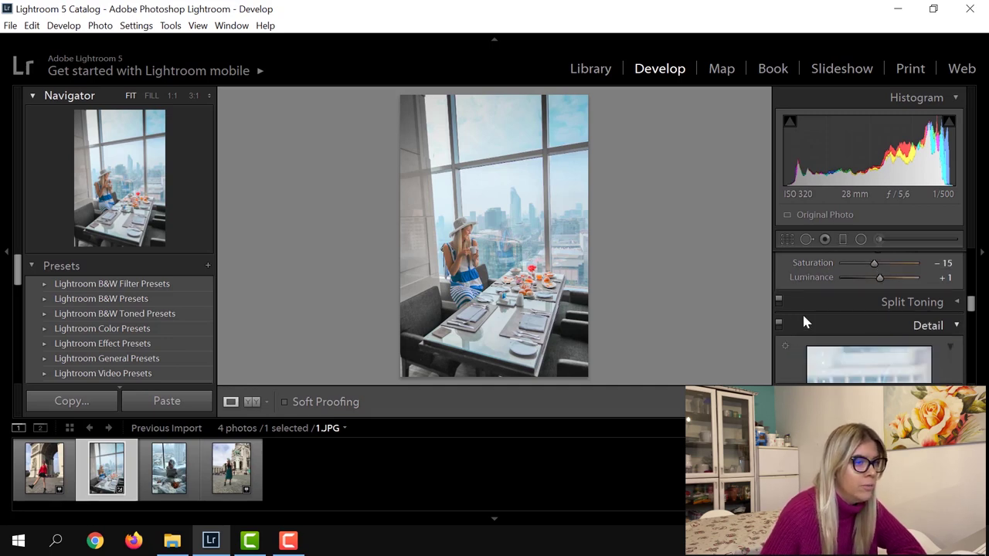
scroll(803, 322, down, 2)
scroll(827, 320, down, 1)
scroll(847, 319, down, 1)
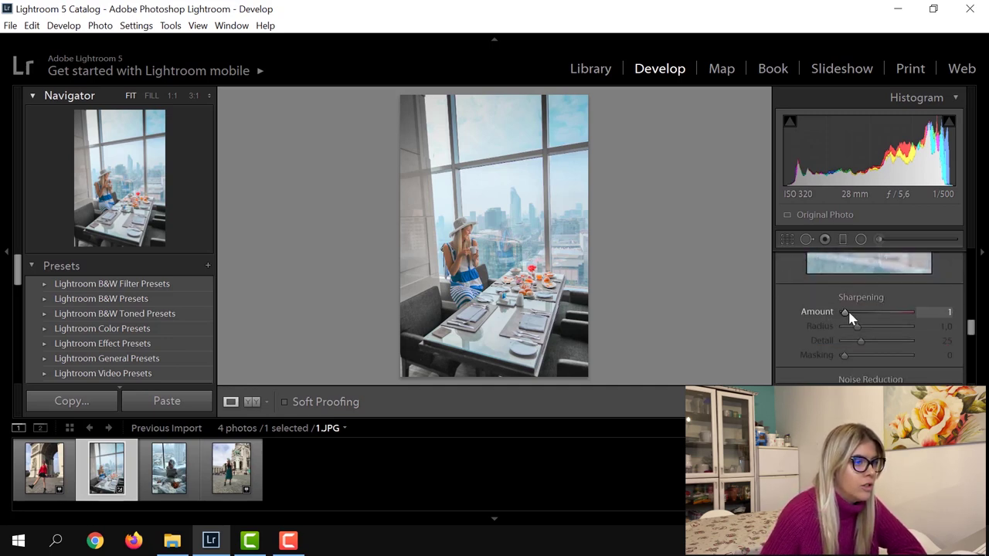
drag(847, 314, 851, 316)
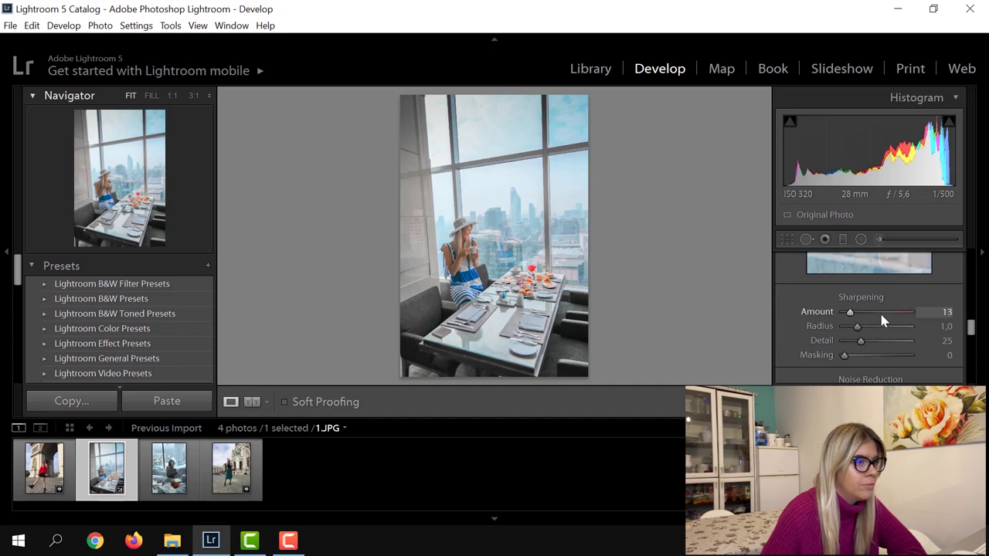
scroll(940, 331, down, 1)
drag(972, 337, 974, 363)
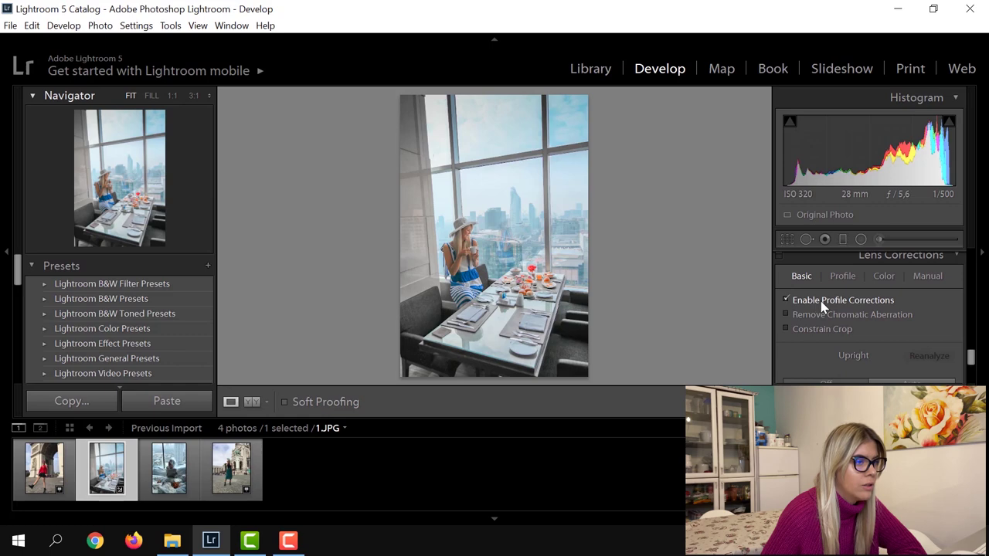
scroll(948, 352, down, 2)
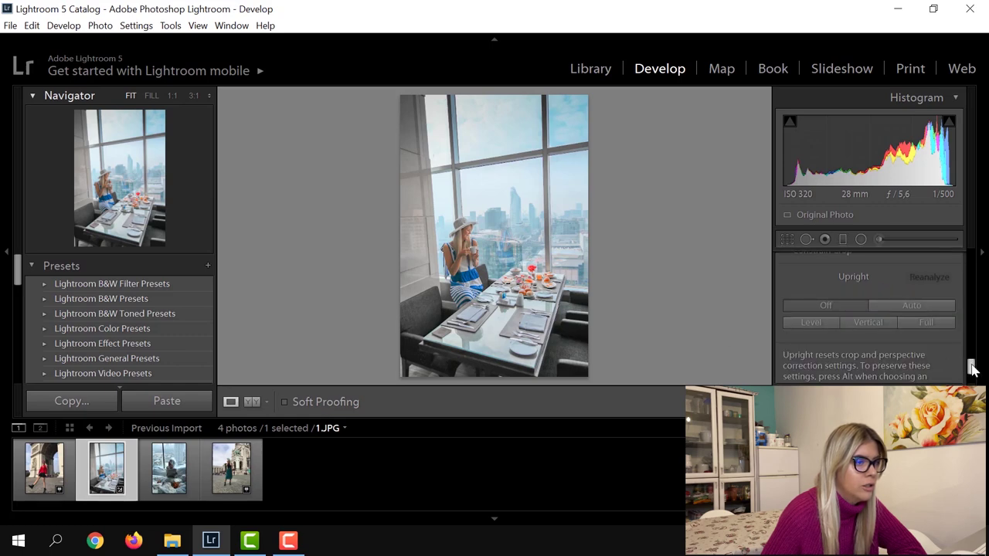
drag(974, 369, 983, 267)
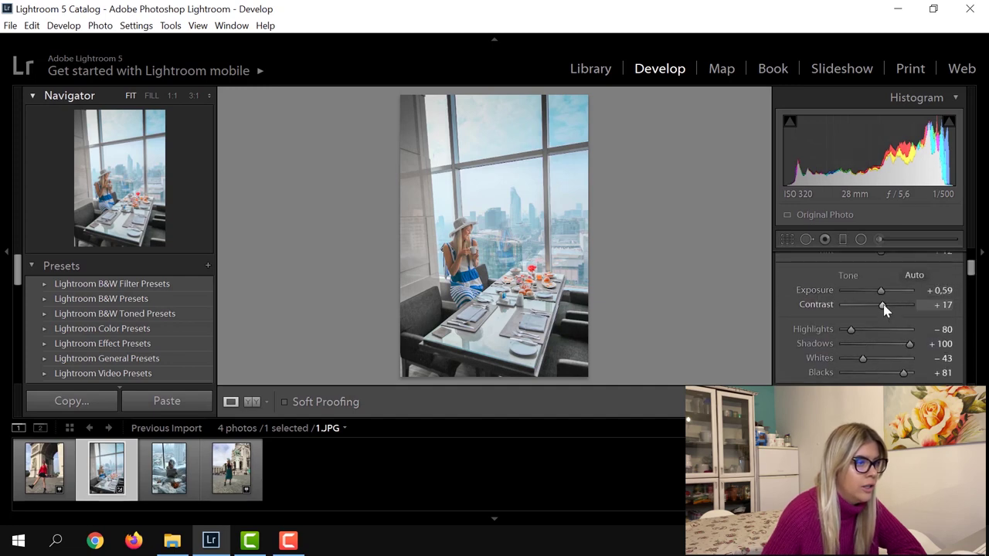
Step: Set Contrast +35, Whites −28 and Blacks +100, then check the Before/After view
drag(884, 306, 889, 306)
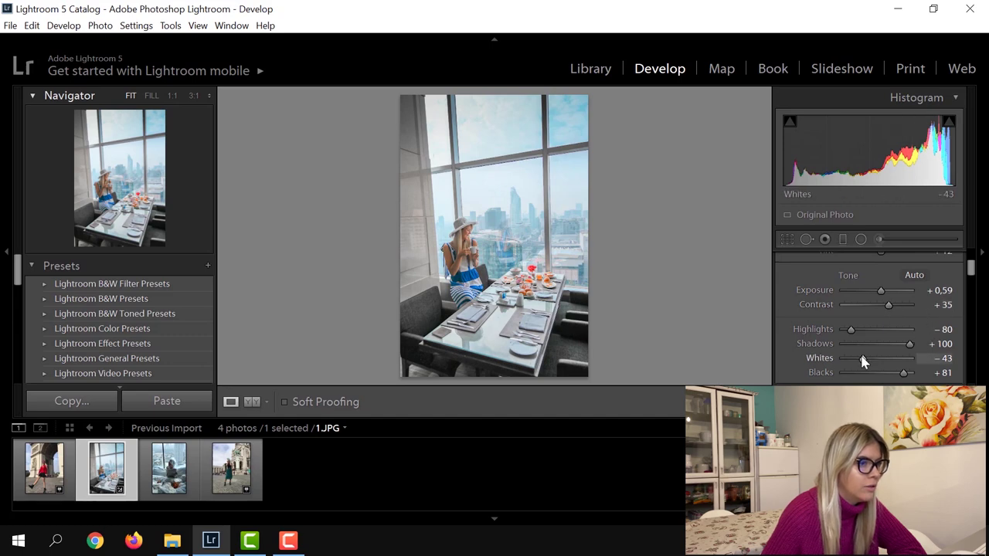
mouse_move(857, 363)
mouse_down()
mouse_move(847, 365)
mouse_move(873, 369)
mouse_move(867, 363)
mouse_up()
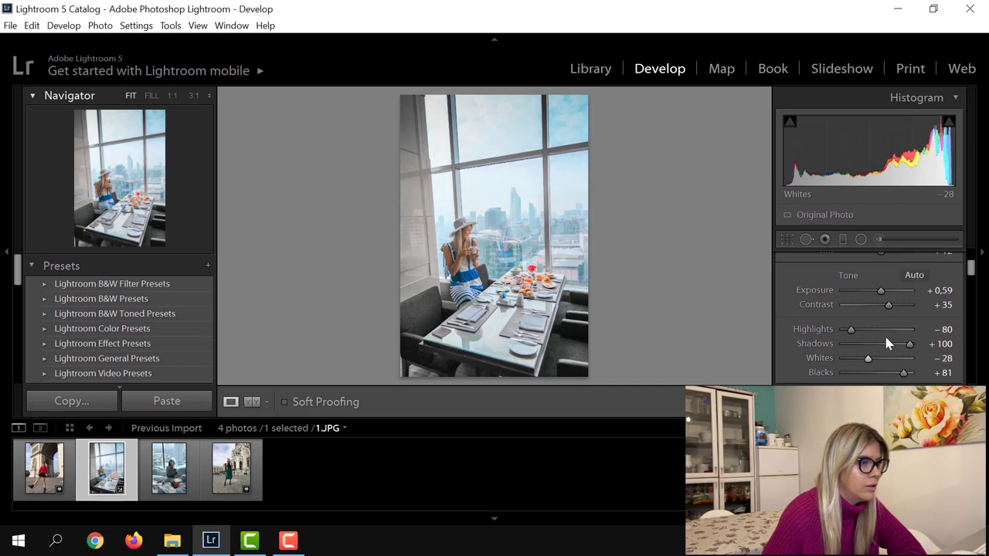
scroll(952, 349, down, 2)
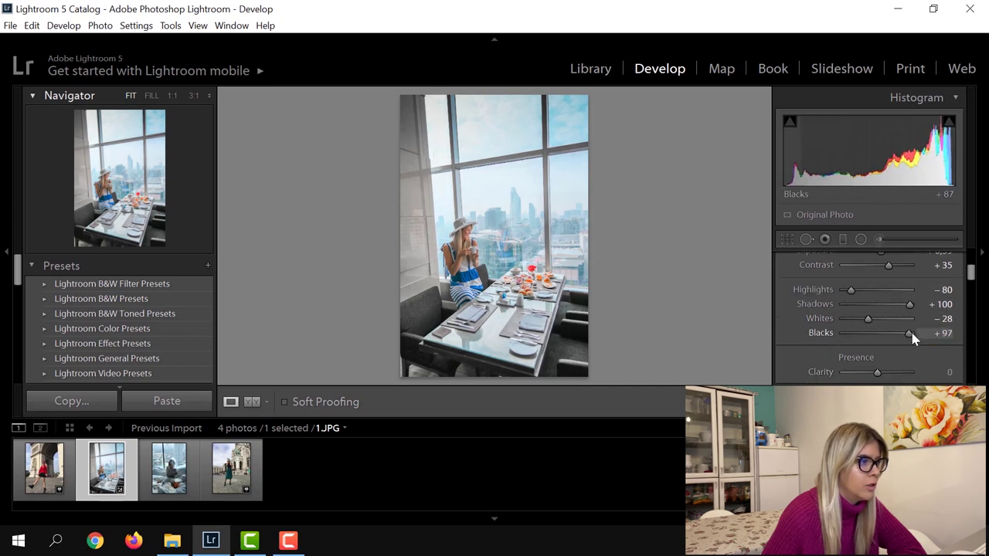
drag(913, 339, 916, 338)
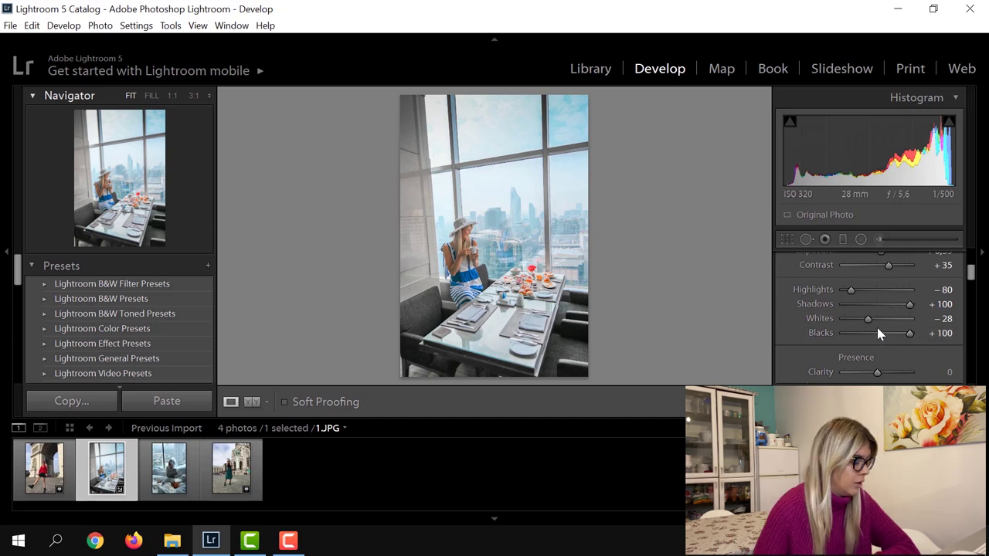
key(y)
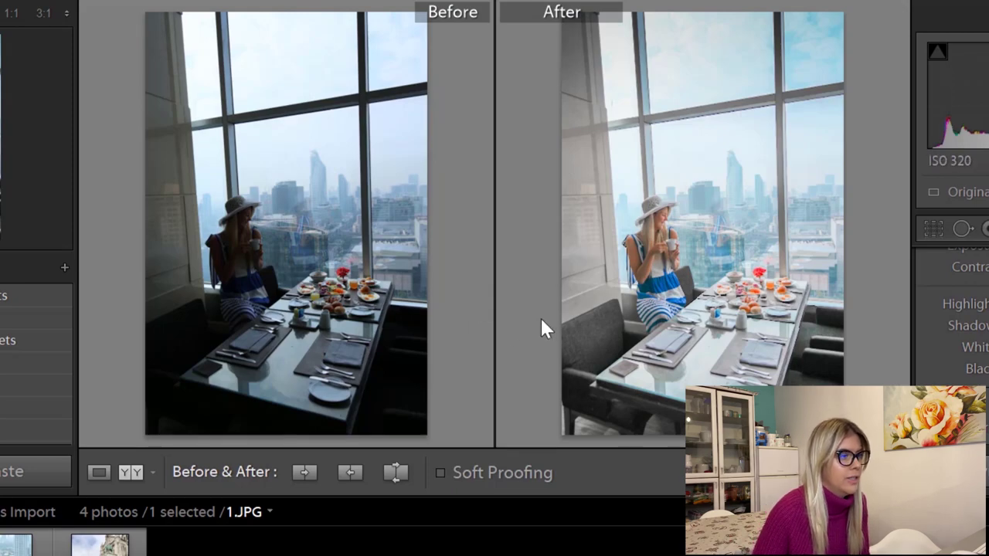
key(y)
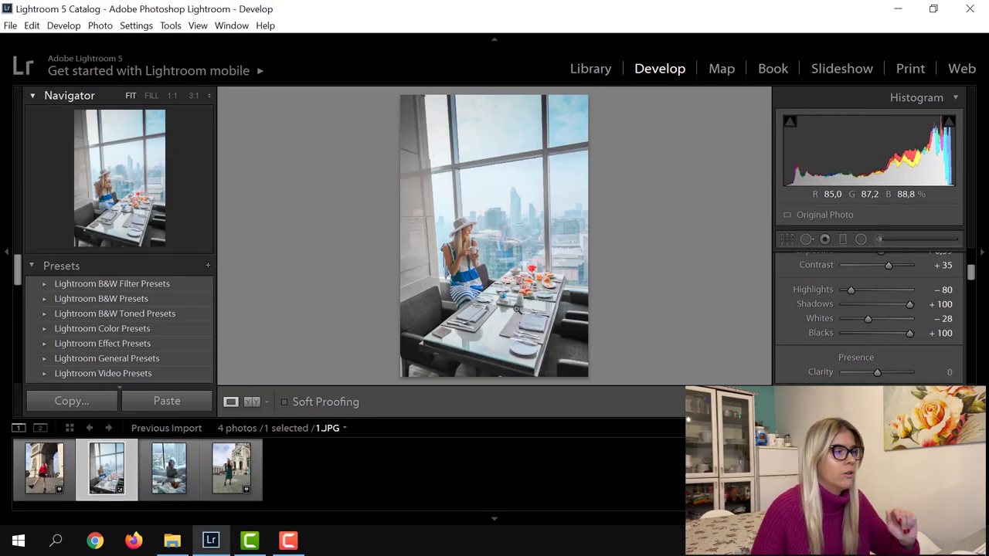
Step: Save the current edits as a new user develop preset, then open the bed photo
click(207, 266)
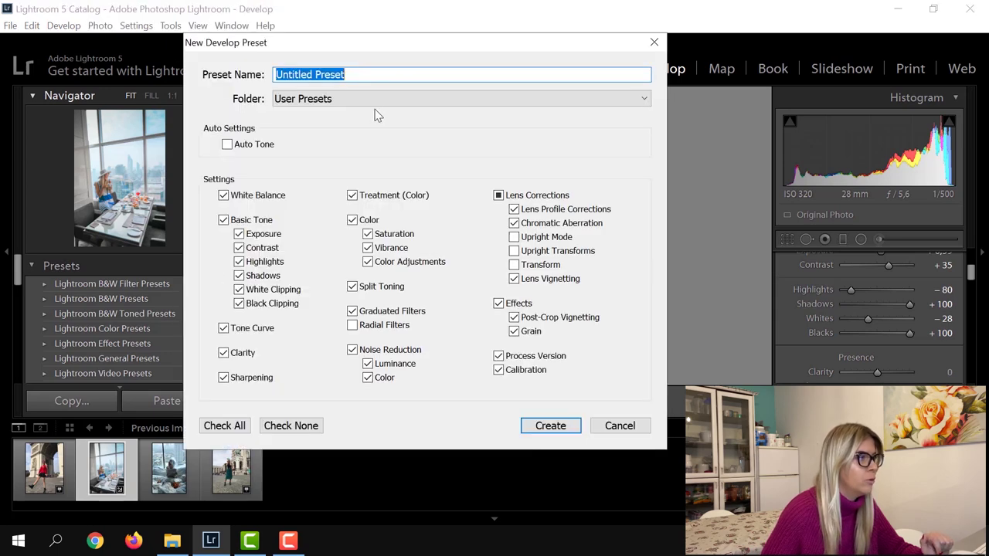
text(Pet)
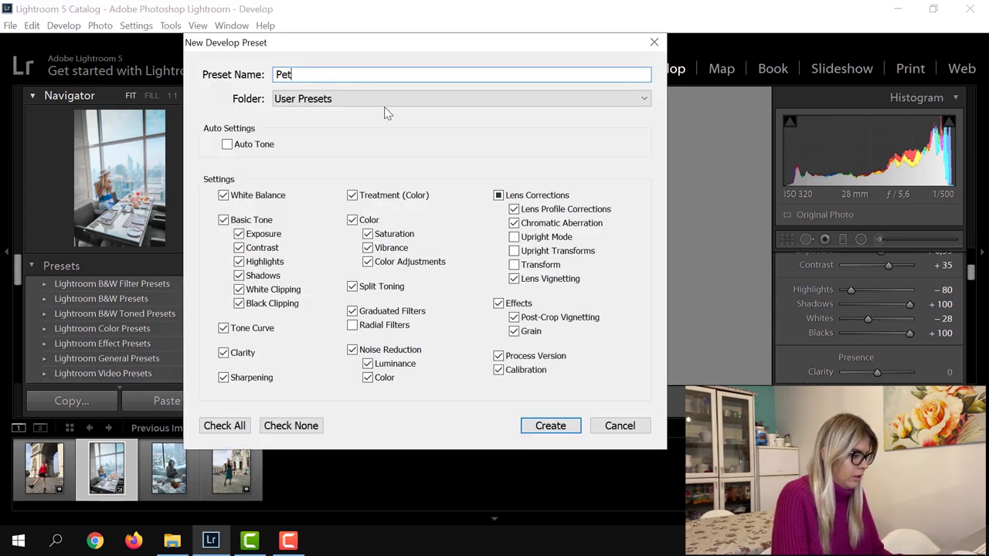
text(ra 1)
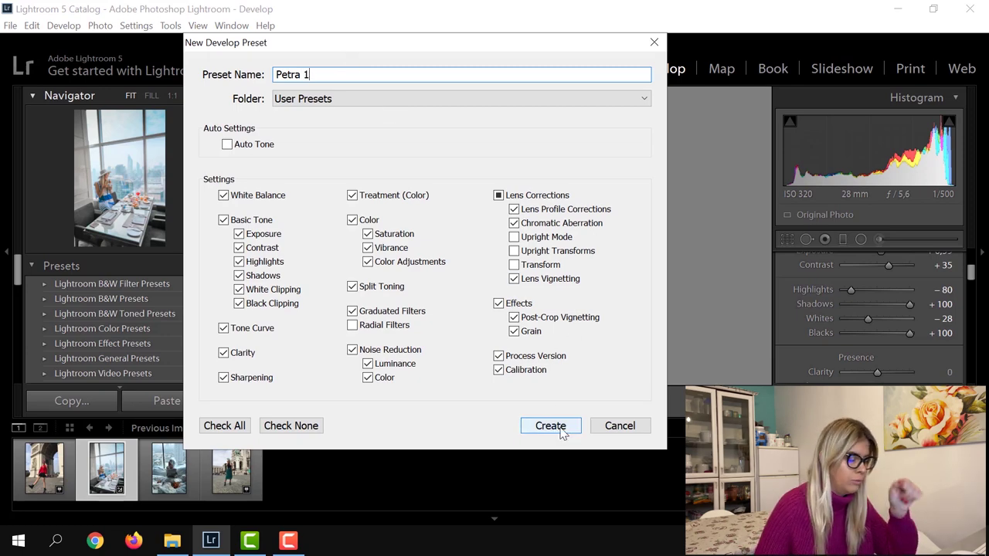
text( - tamni)
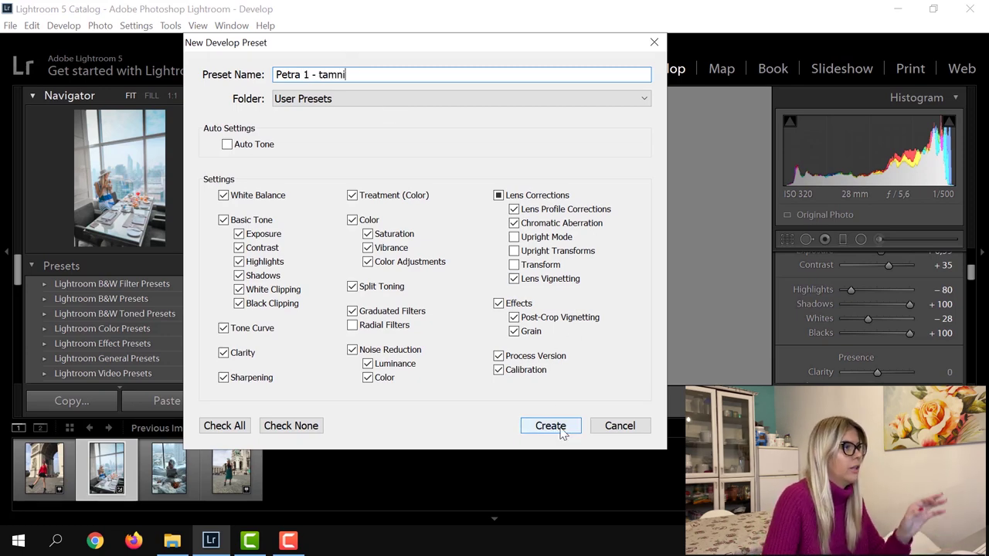
click(556, 427)
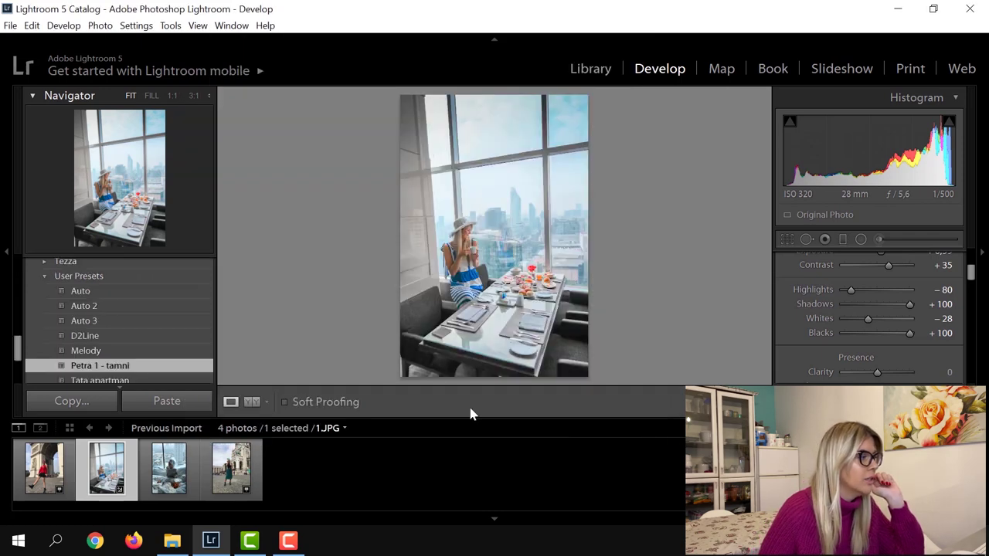
scroll(116, 340, down, 2)
scroll(96, 309, down, 2)
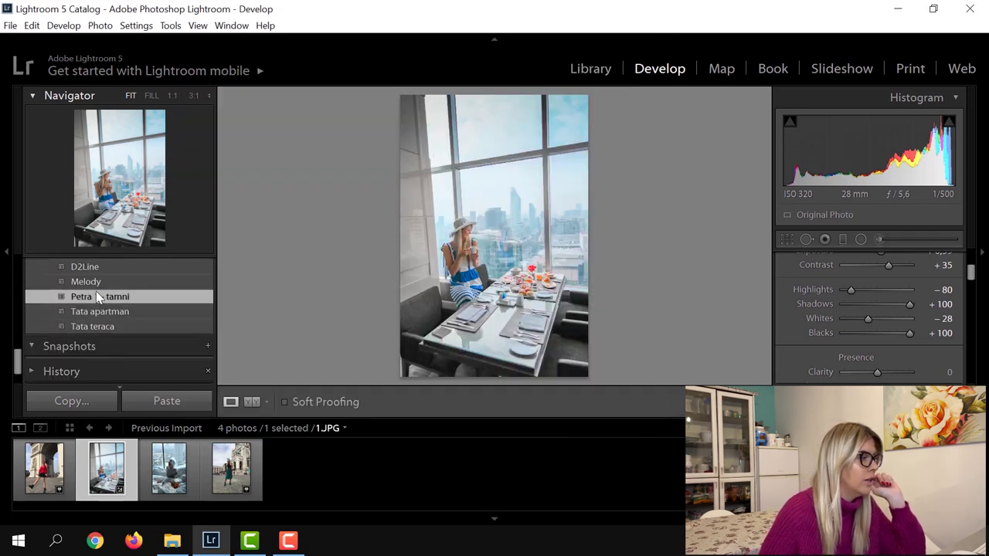
mouse_move(169, 468)
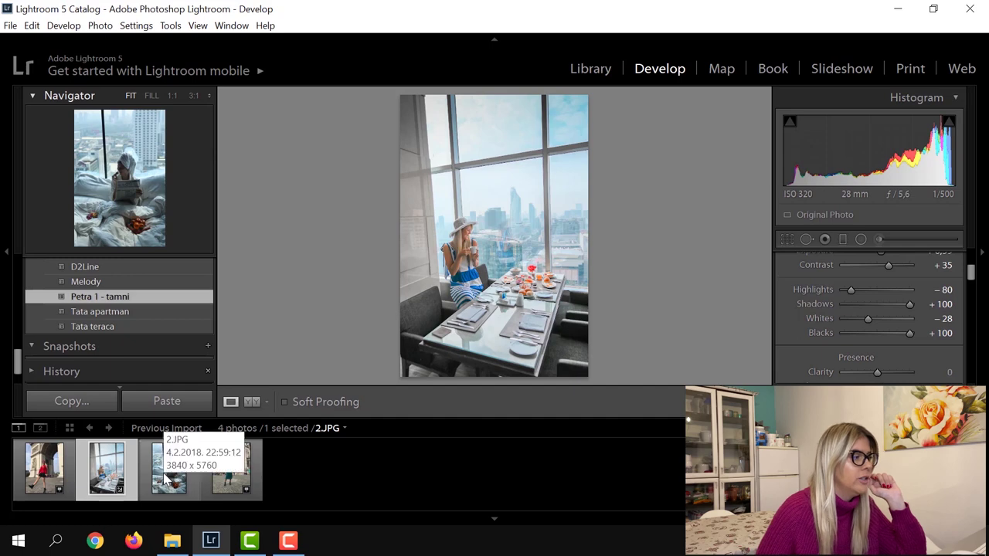
click(166, 478)
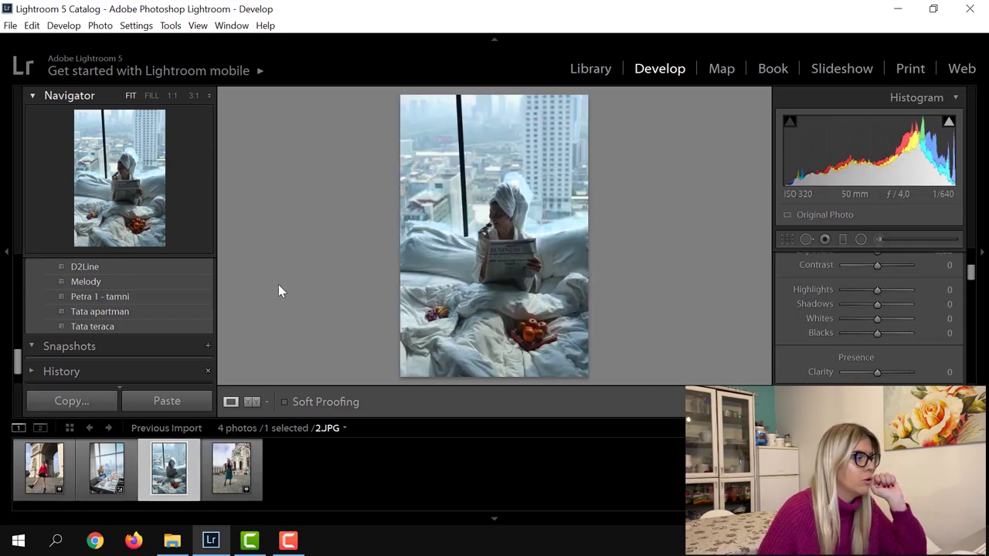
Step: Apply the new user preset to the bed photo and compare it with the edited table photo
click(97, 298)
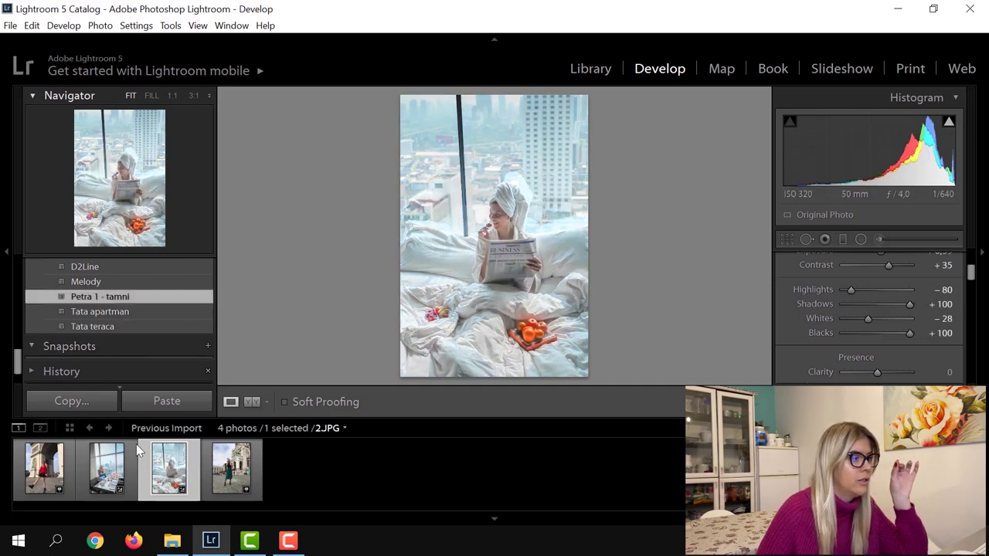
click(102, 465)
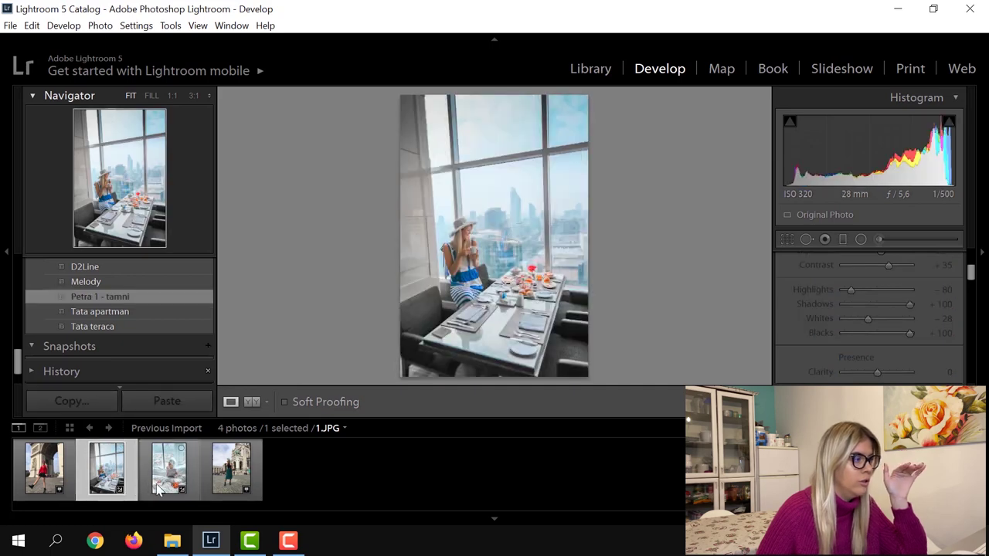
click(157, 489)
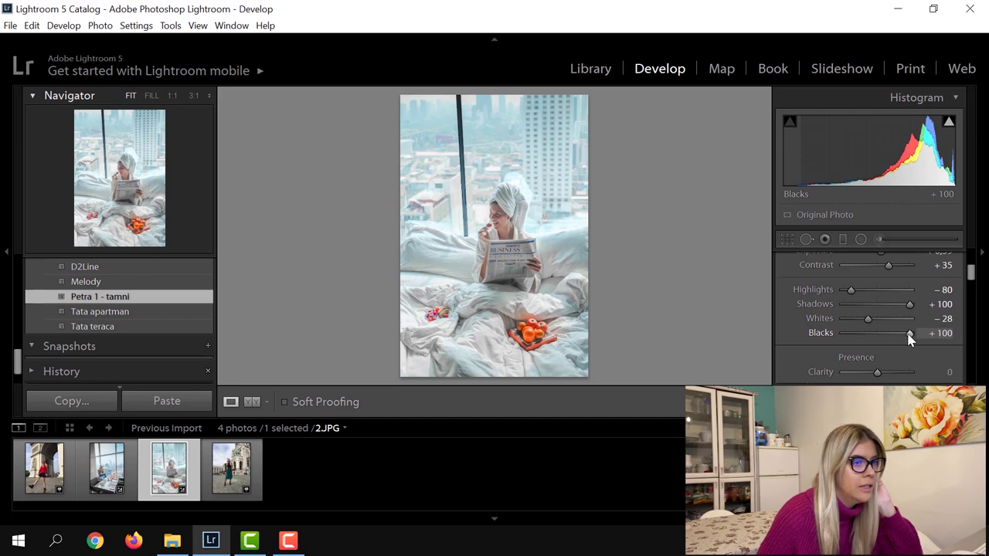
Step: Set the bed photo's Blacks +54, Exposure +0.91, Highlights −100 and Whites −95
mouse_move(909, 333)
mouse_down()
mouse_move(891, 334)
mouse_move(899, 303)
mouse_move(912, 306)
mouse_up()
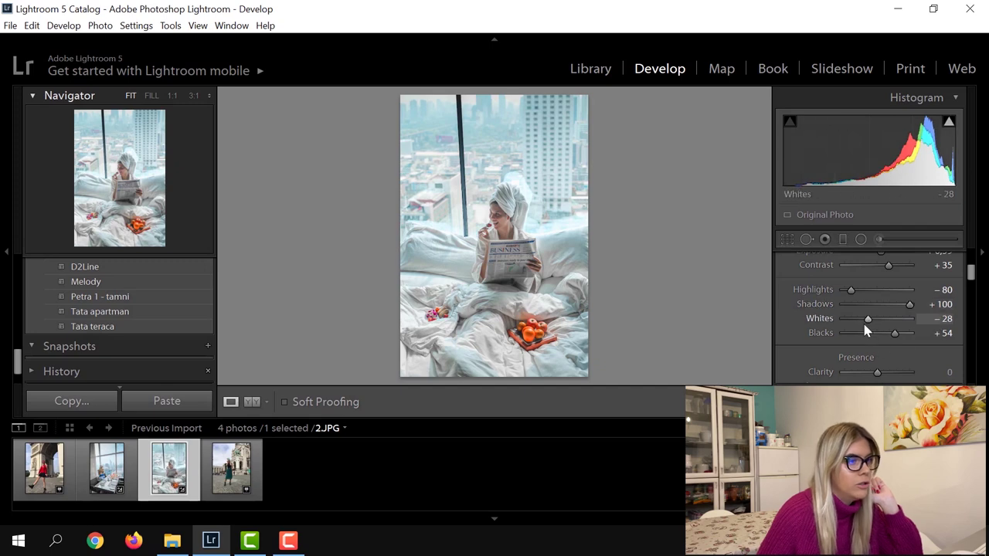
scroll(887, 290, up, 1)
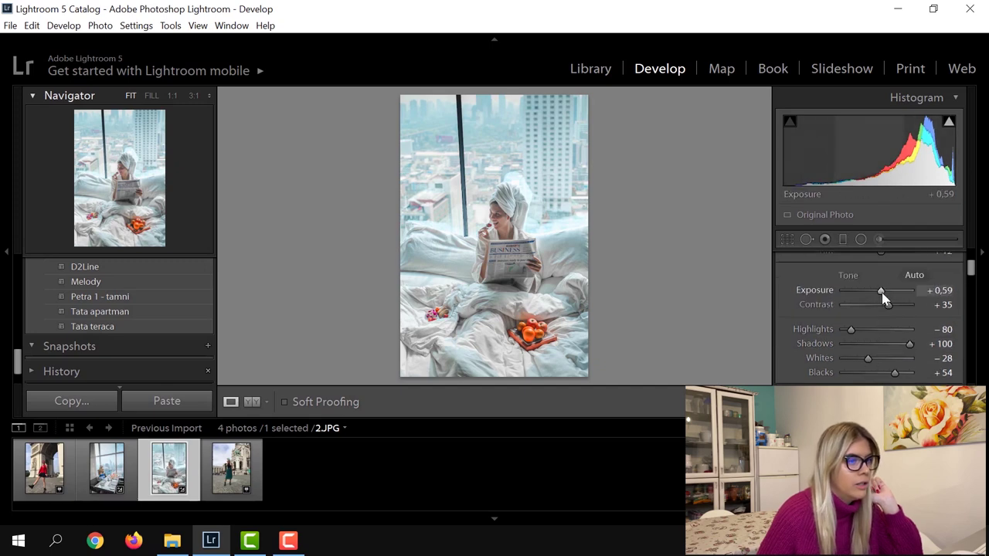
drag(881, 292, 897, 306)
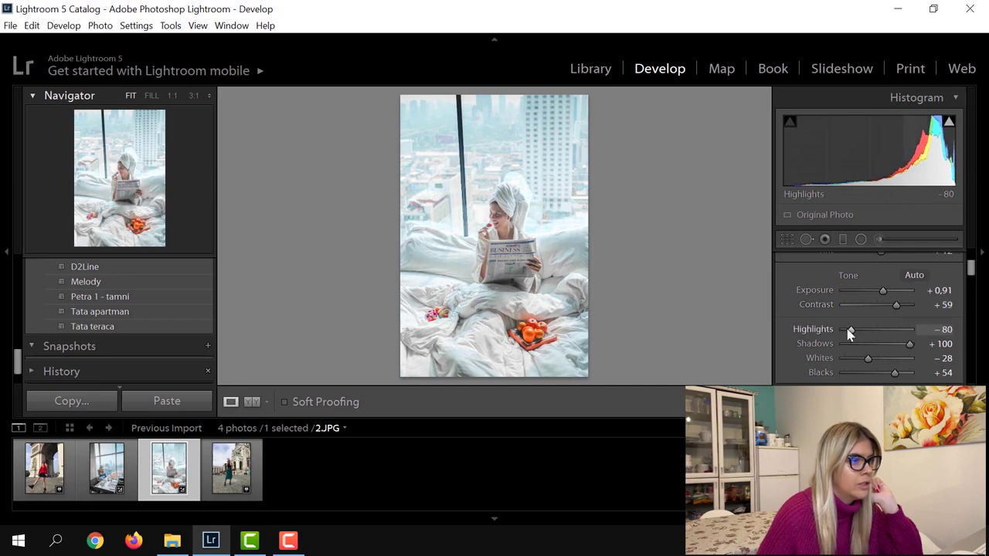
drag(840, 331, 836, 327)
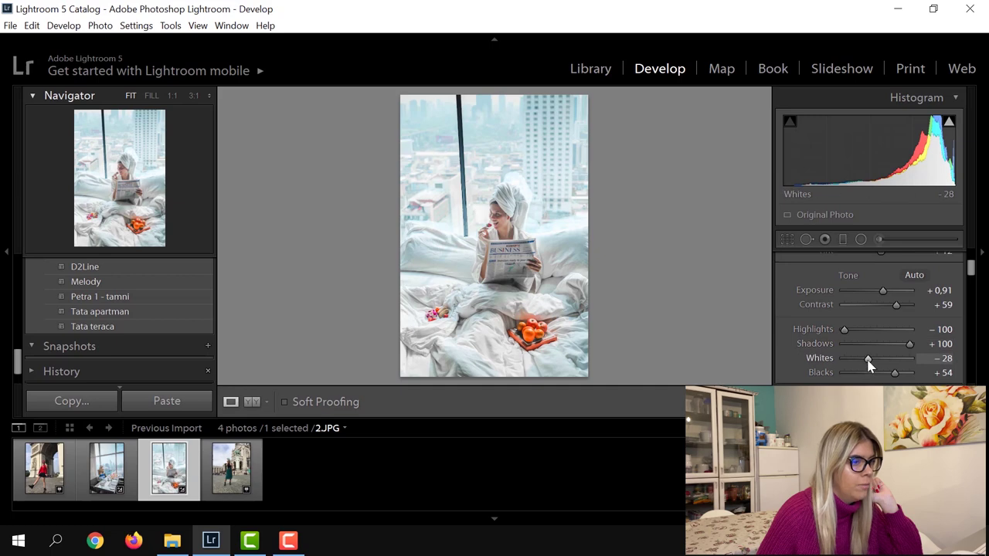
drag(862, 360, 845, 360)
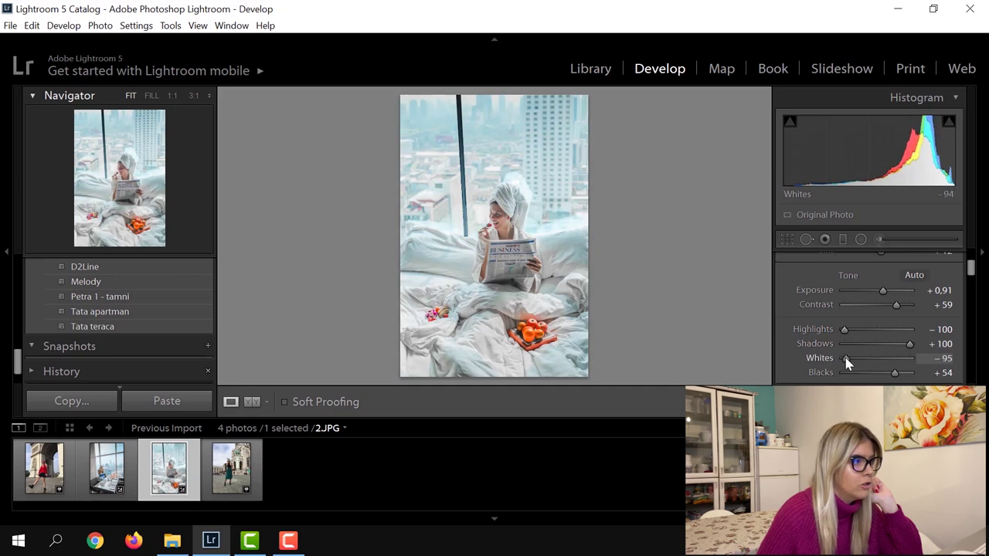
Step: Warm the colour temperature to +17
scroll(865, 326, up, 3)
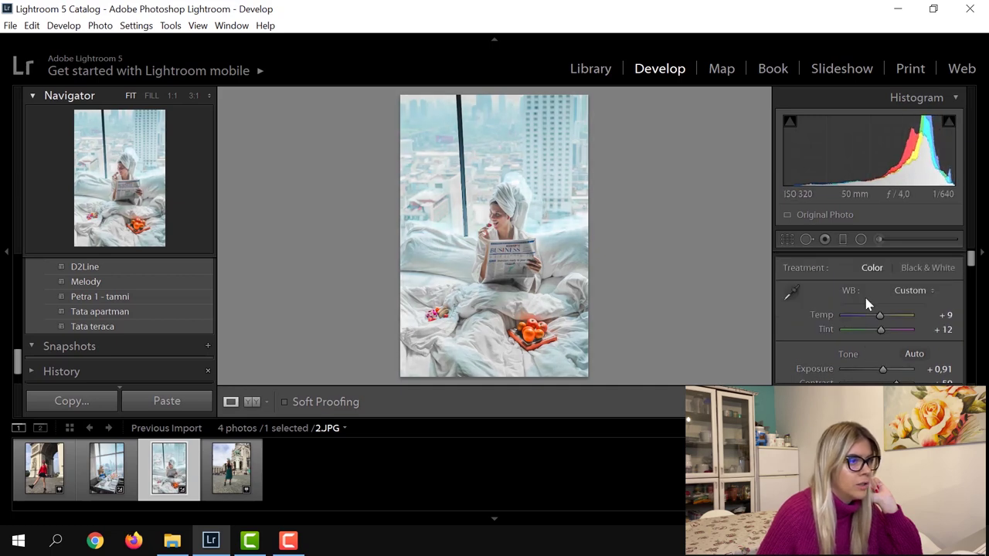
drag(884, 320, 885, 327)
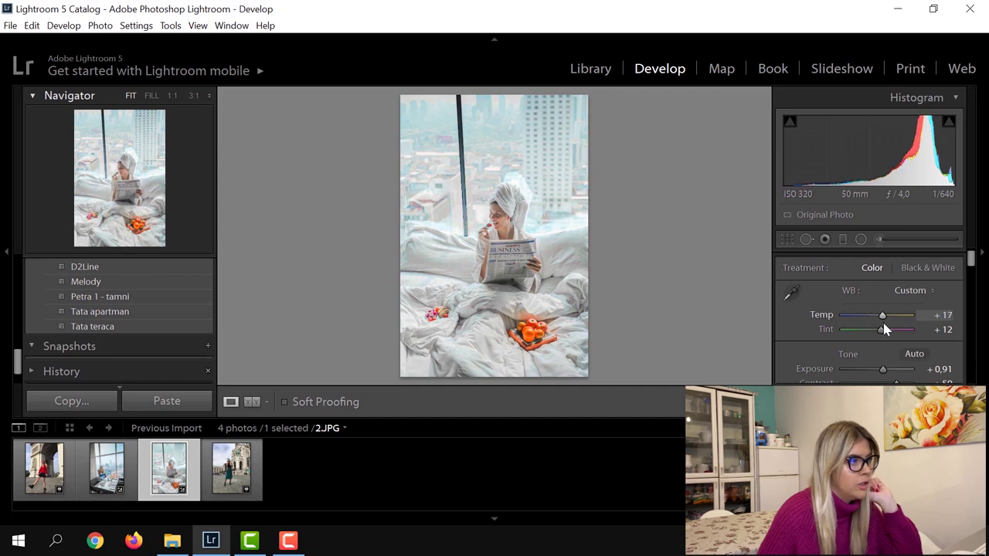
scroll(833, 335, down, 3)
scroll(817, 347, down, 1)
scroll(827, 335, down, 2)
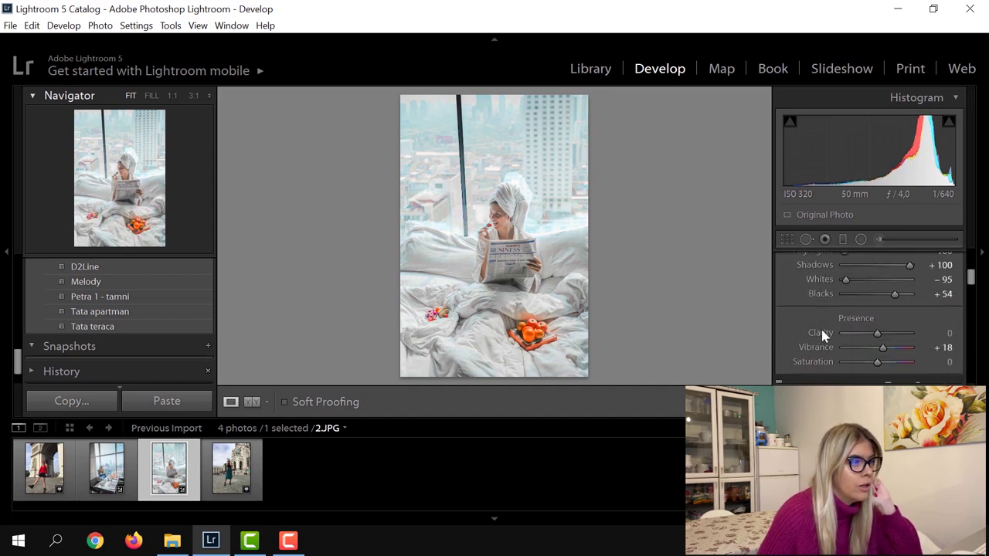
scroll(821, 334, down, 1)
scroll(870, 338, down, 1)
scroll(872, 338, down, 1)
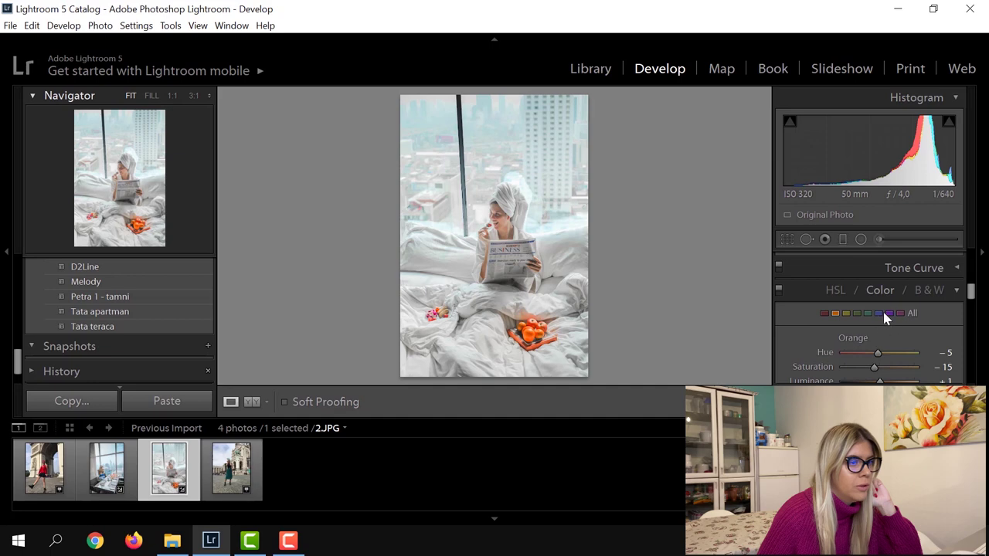
Step: Type new blue values, setting blue saturation to 14 and luminance to +9
click(879, 312)
scroll(880, 324, down, 1)
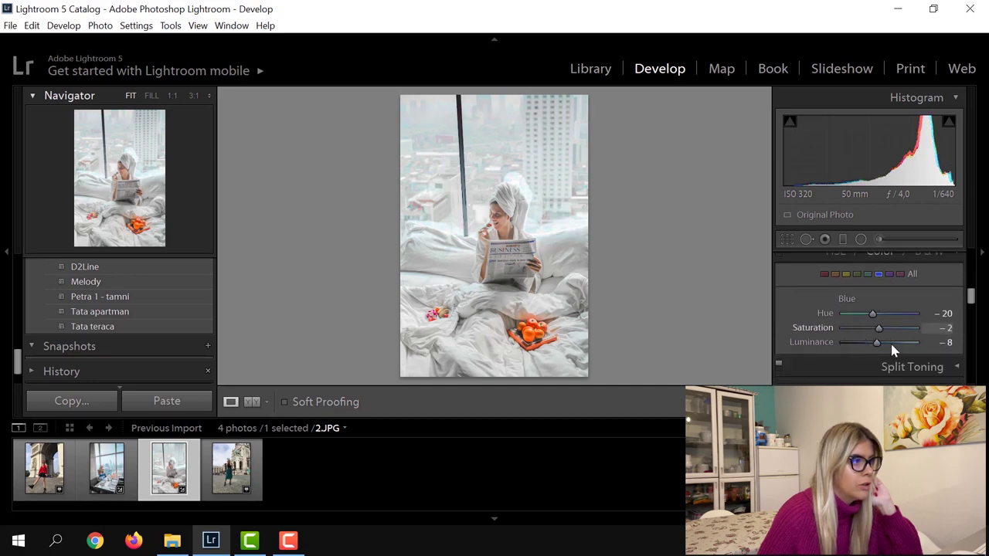
text(87)
key(Return)
text(14)
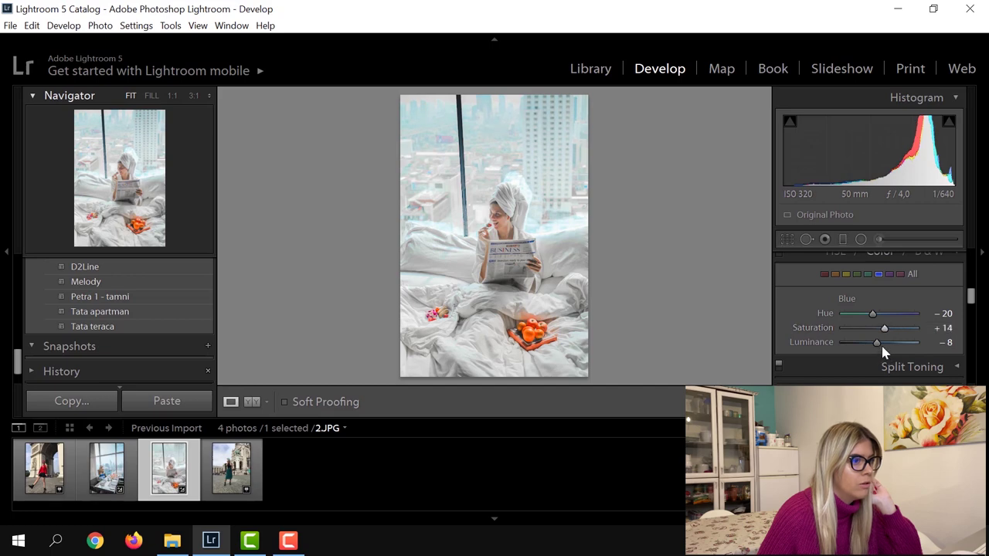
key(Tab)
text(9)
key(Return)
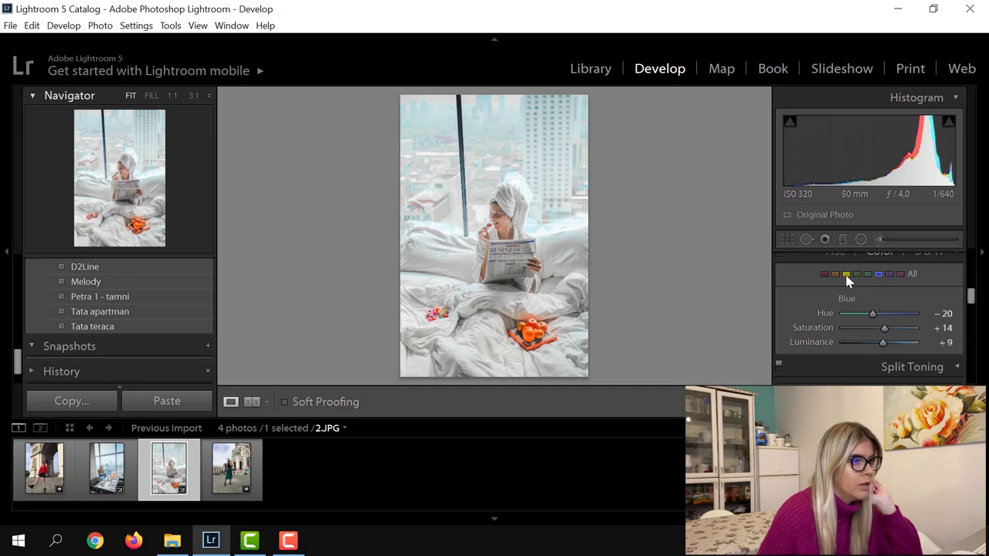
Step: Lower the oranges to saturation -9 and luminance -9, then show the Before/After view
click(835, 274)
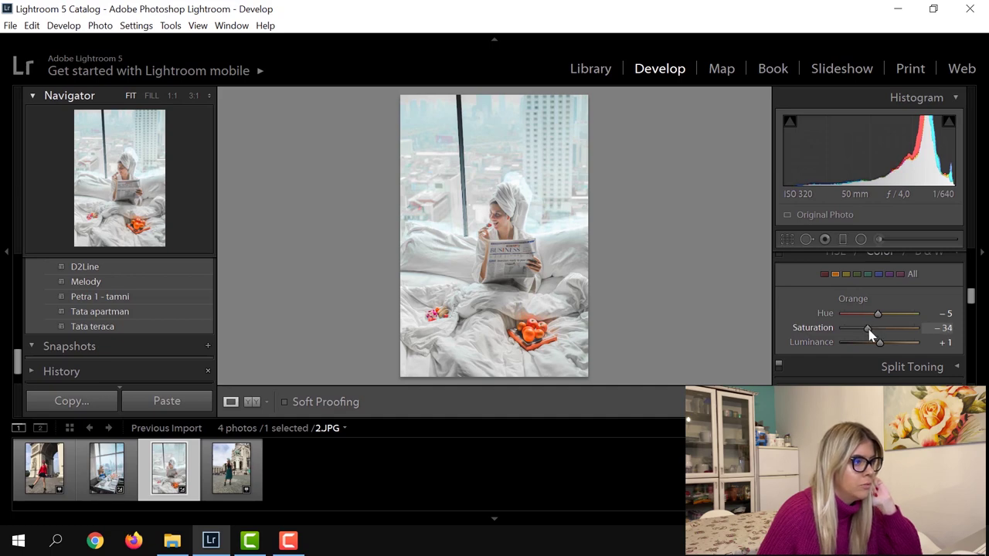
drag(880, 344, 879, 344)
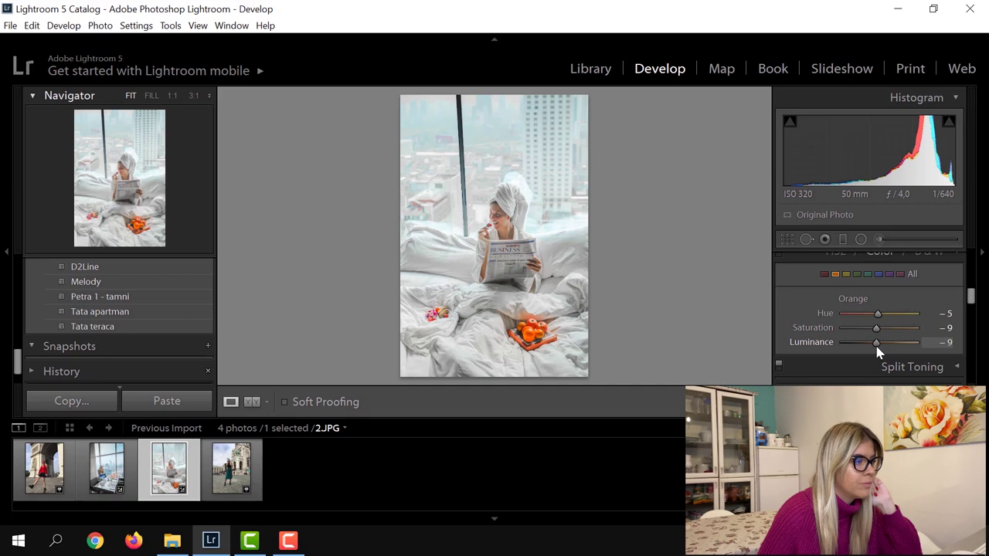
scroll(831, 338, down, 3)
key(y)
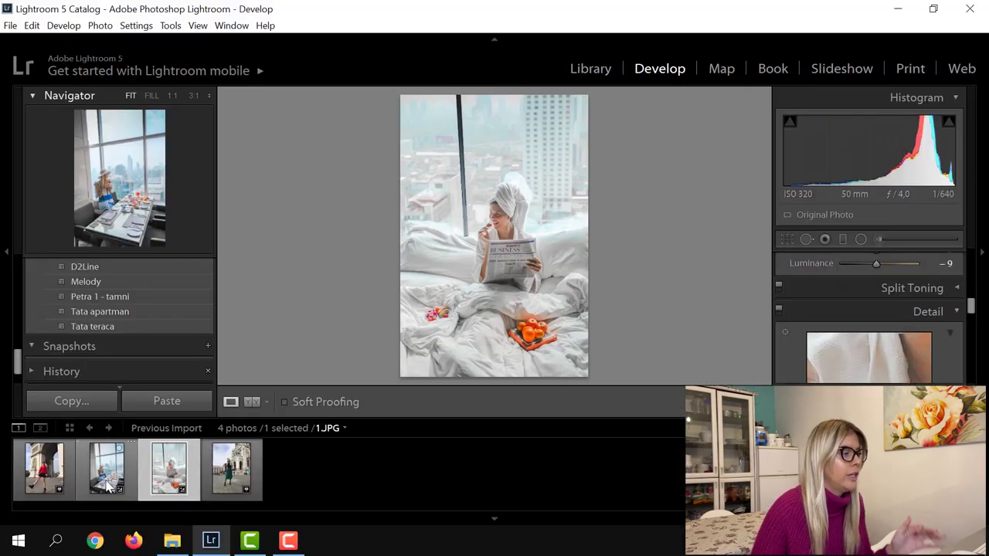
Step: Open the Arc de Triomphe photo, then apply and undo the Petra 1 - tamni preset
click(106, 467)
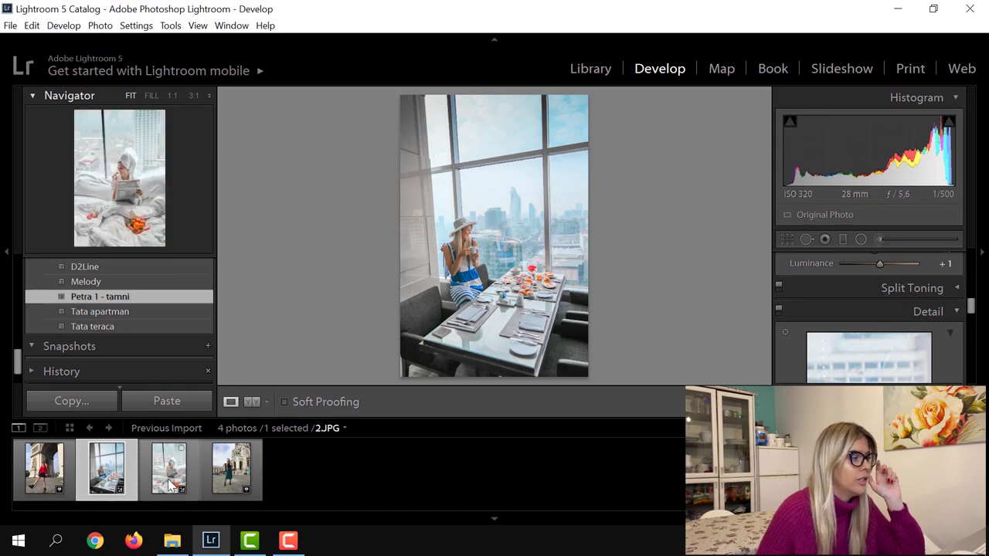
click(169, 484)
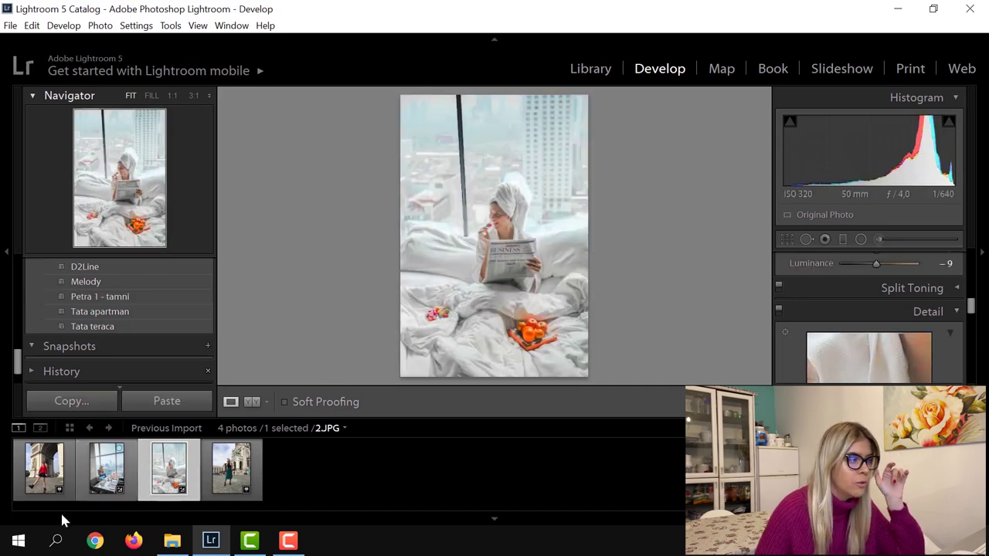
click(108, 463)
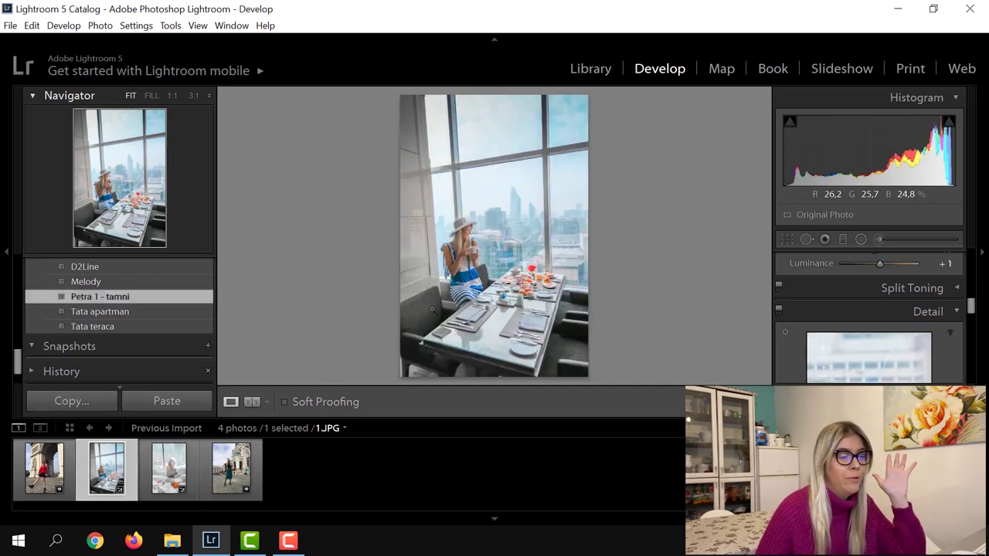
click(30, 477)
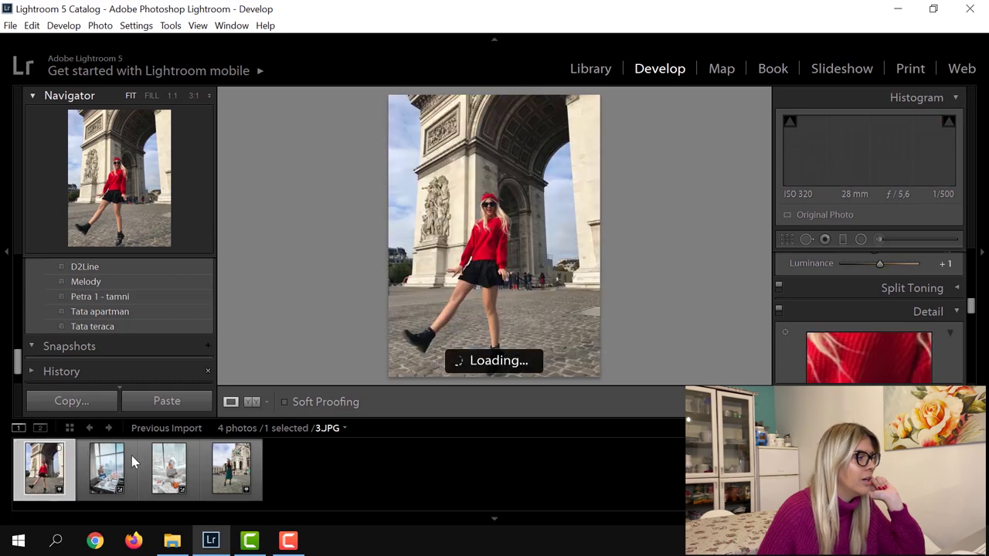
click(144, 296)
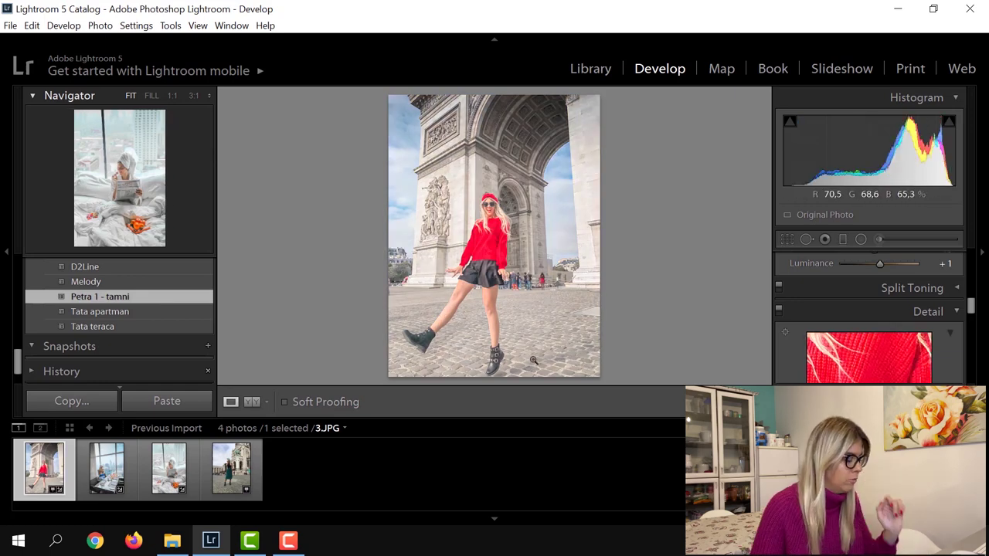
key(ctrl+z)
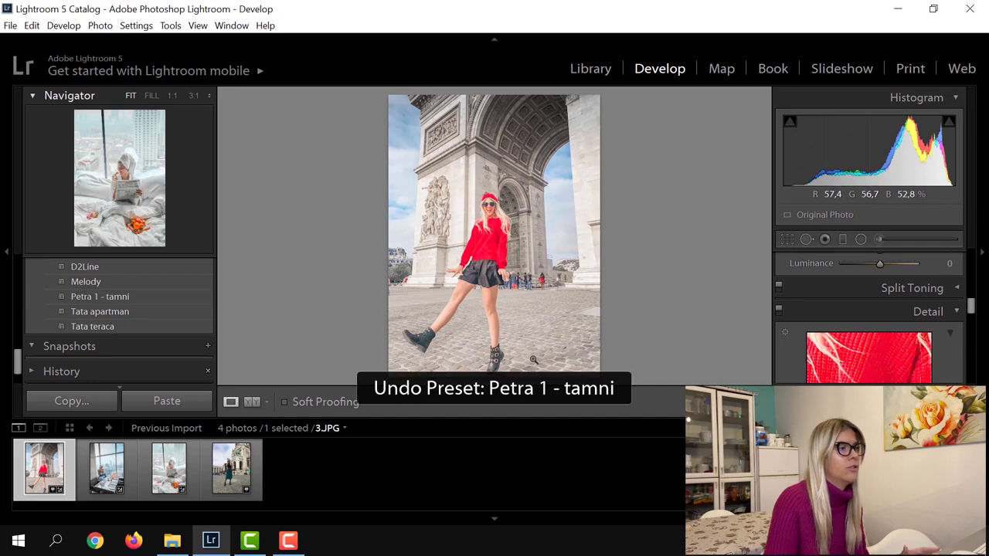
Step: Set Basic panel Shadows +72, Highlights -51, Exposure +0.51 and Blacks -42
drag(972, 307, 970, 269)
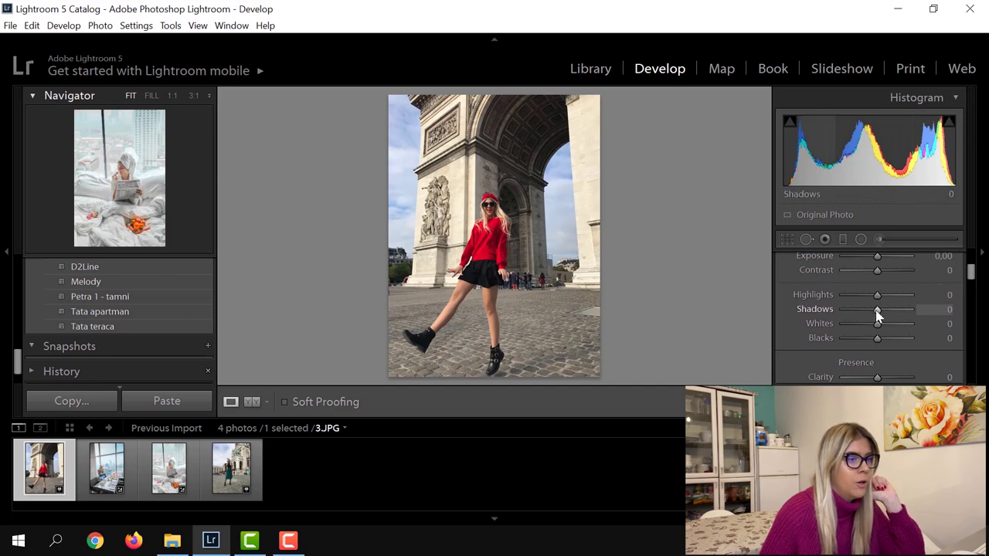
drag(896, 316, 860, 302)
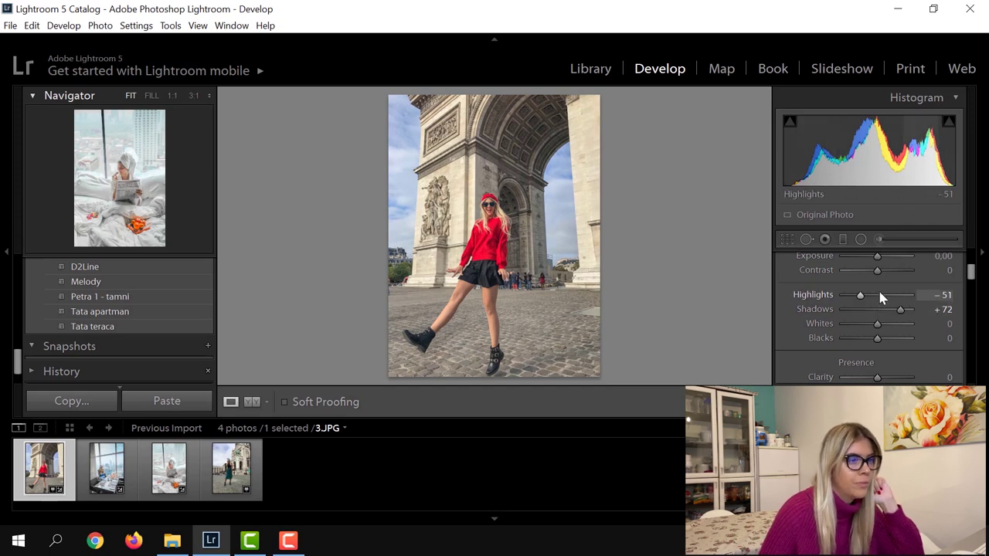
drag(878, 258, 882, 261)
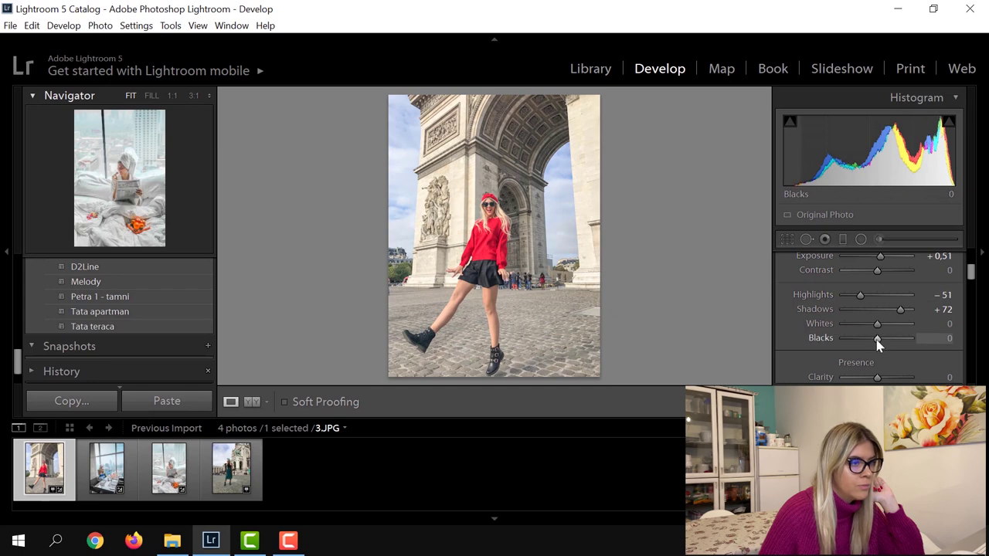
drag(875, 345, 863, 342)
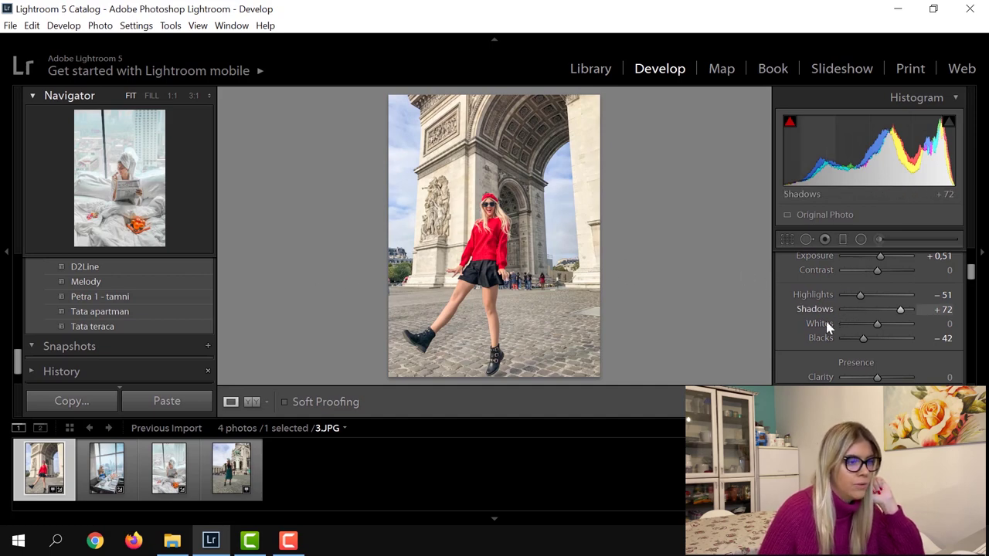
Step: Fully desaturate the yellows and greens to -100
scroll(825, 327, down, 5)
scroll(821, 324, down, 5)
scroll(821, 324, down, 3)
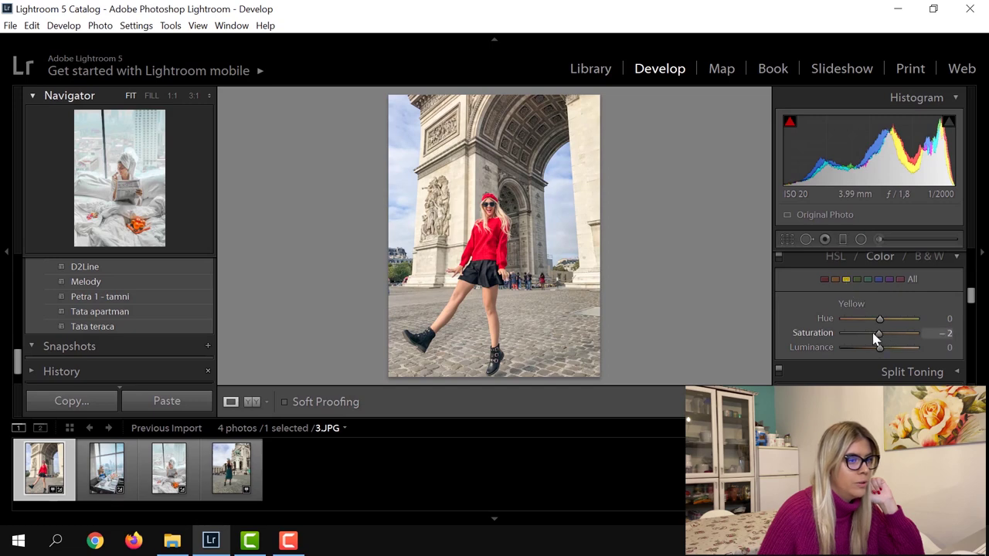
drag(876, 337, 771, 353)
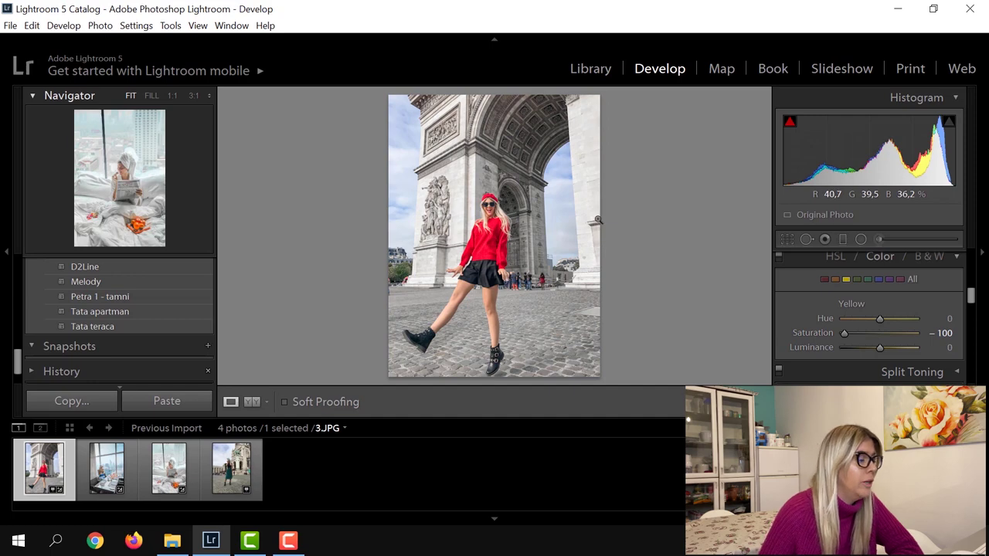
click(856, 279)
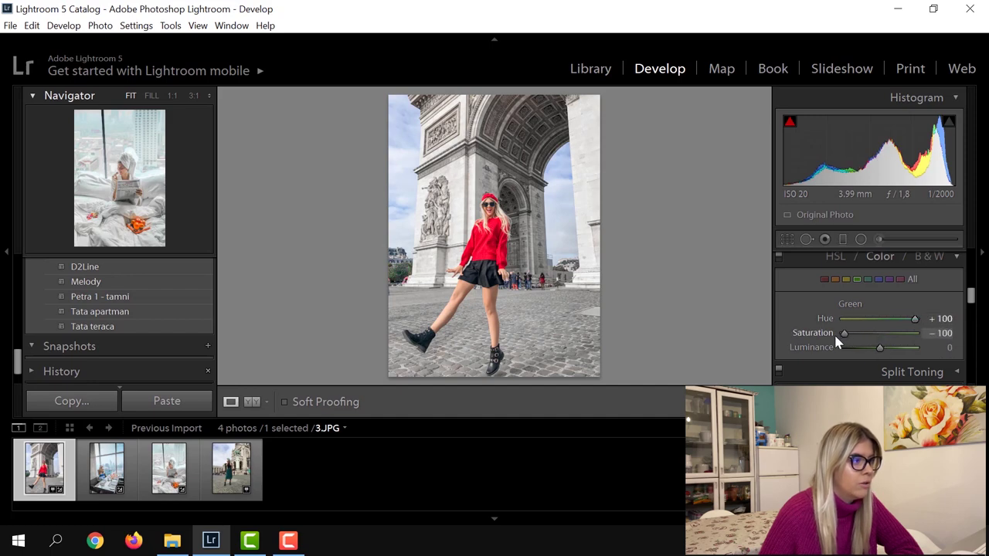
drag(849, 343, 913, 353)
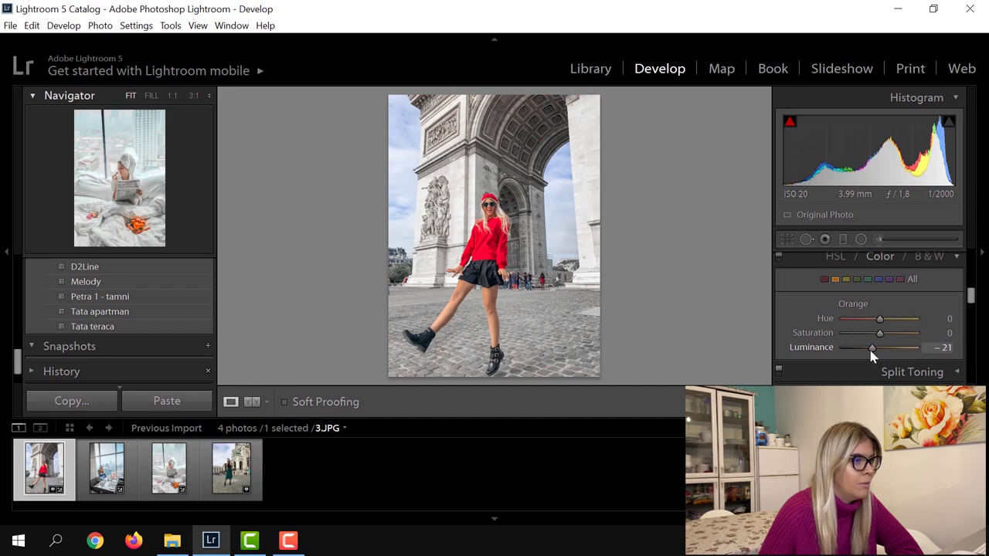
Step: Fine-tune orange brightness and adjust the red hue and saturation slightly
drag(872, 353, 874, 350)
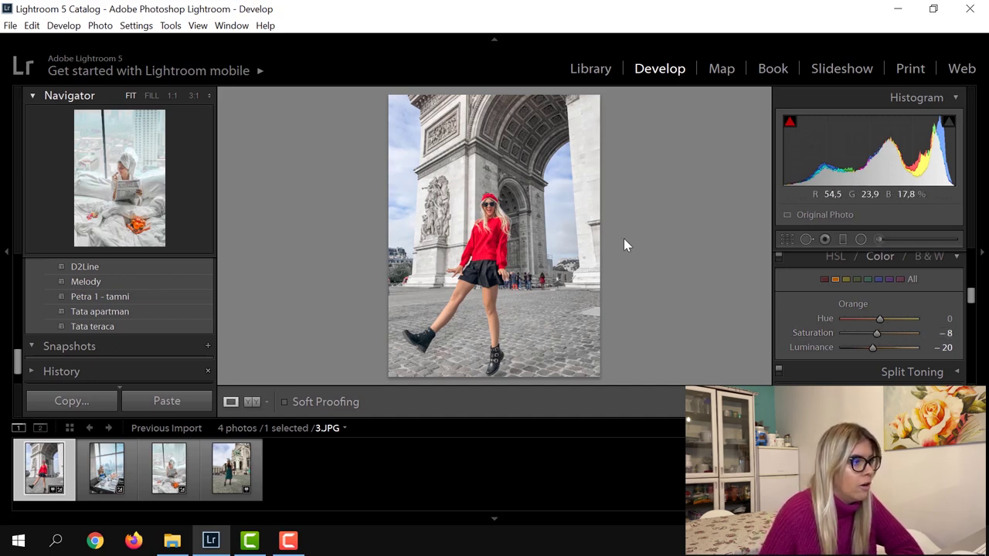
click(824, 279)
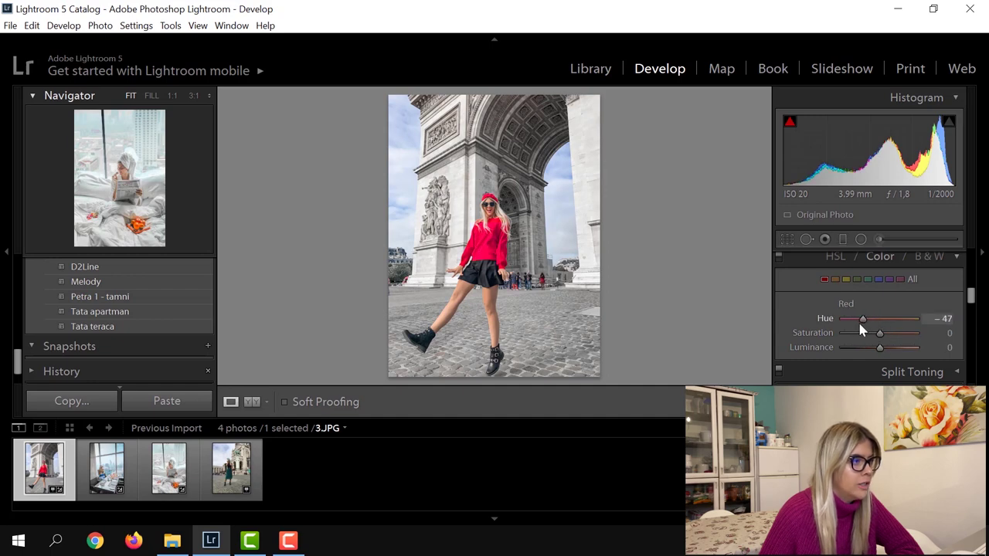
drag(875, 325, 843, 321)
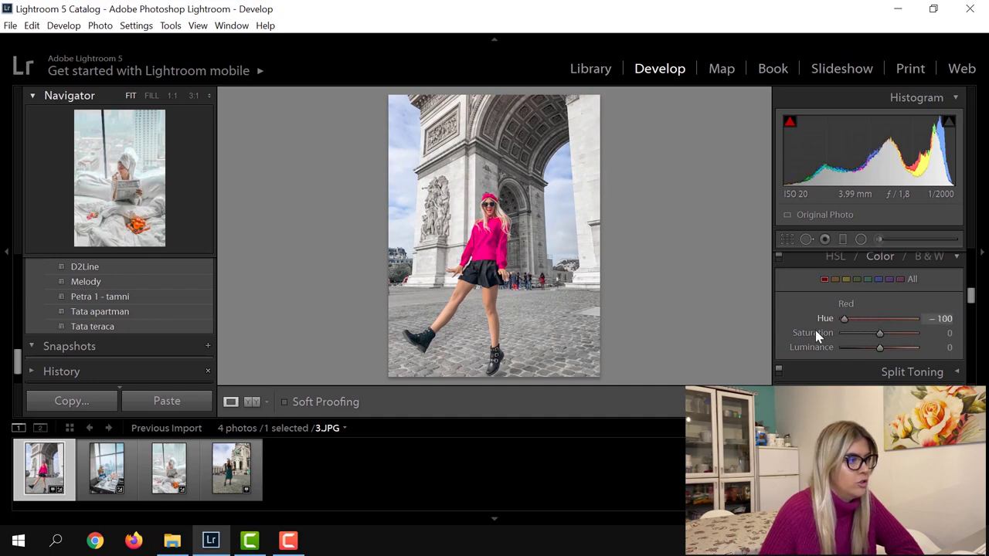
mouse_move(846, 321)
mouse_down()
mouse_move(959, 339)
mouse_move(881, 357)
mouse_up()
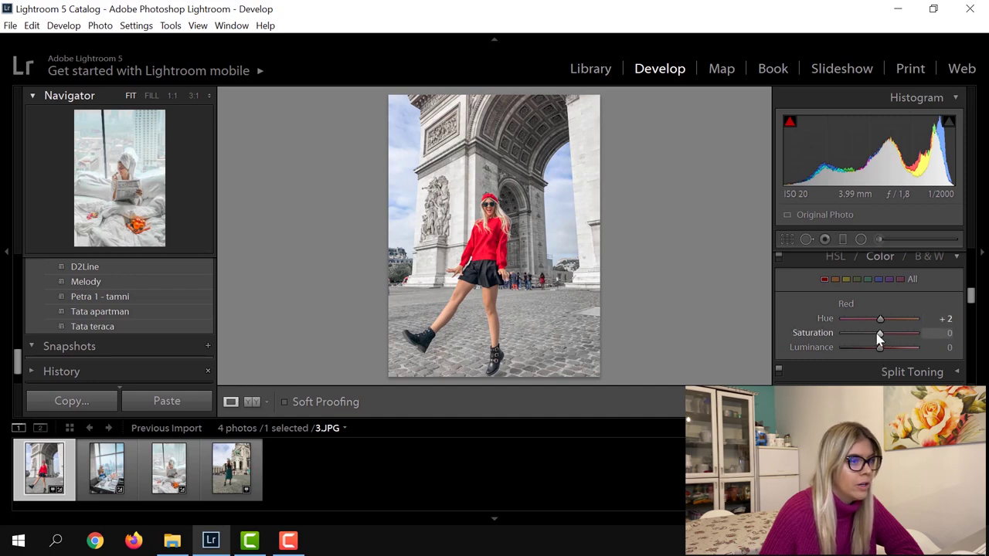
drag(879, 338, 871, 340)
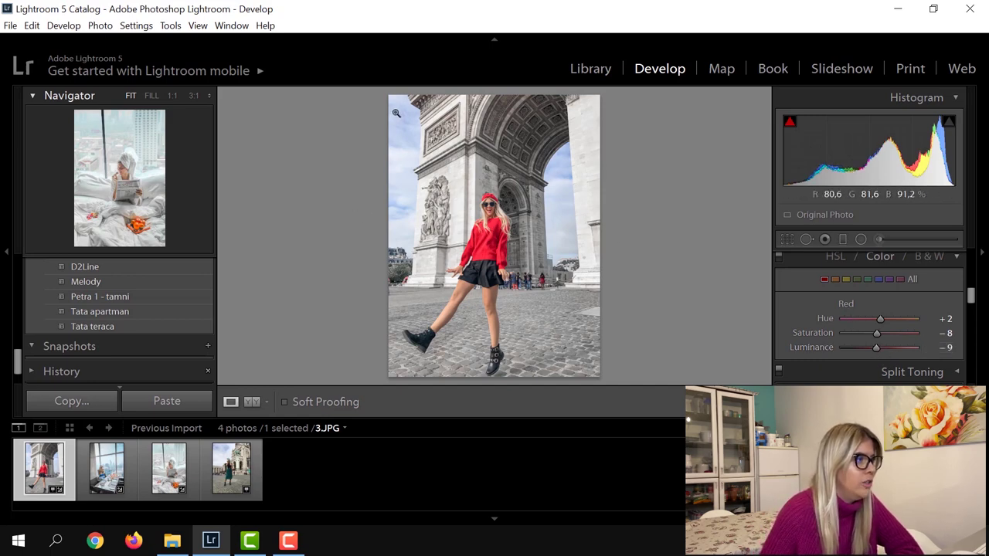
Step: Set the blues to hue -21, saturation -40 and luminance -40
click(879, 279)
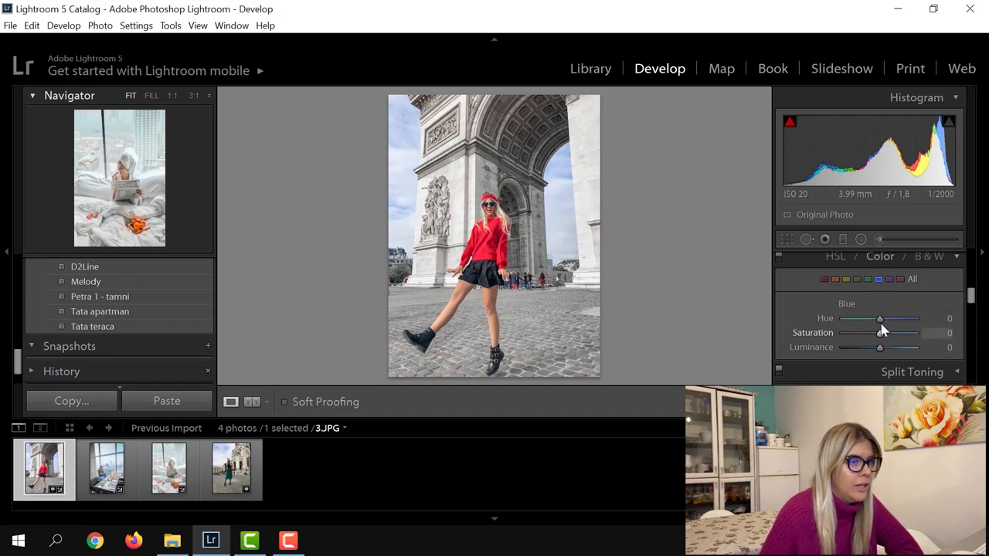
drag(884, 325, 874, 332)
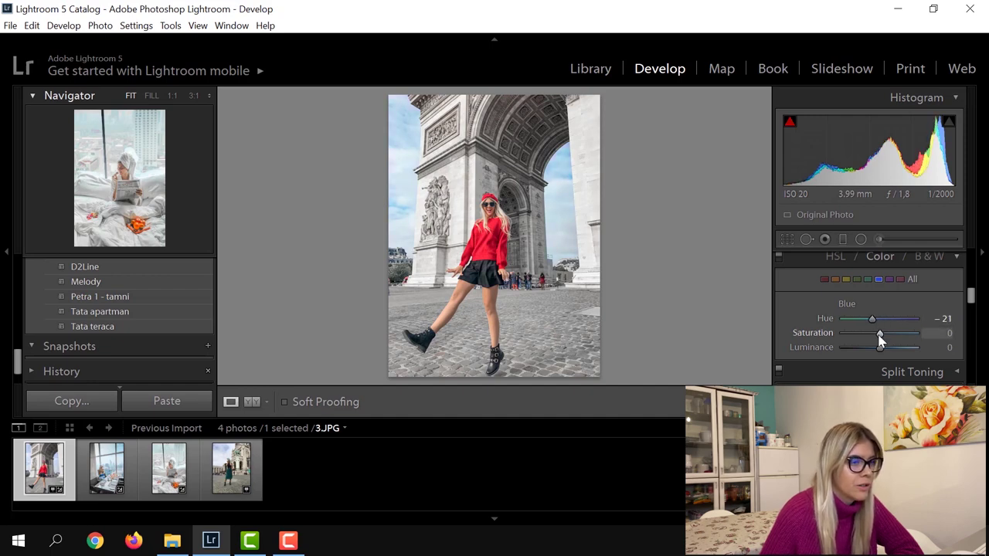
mouse_move(874, 339)
mouse_down()
mouse_move(863, 334)
mouse_move(855, 356)
mouse_up()
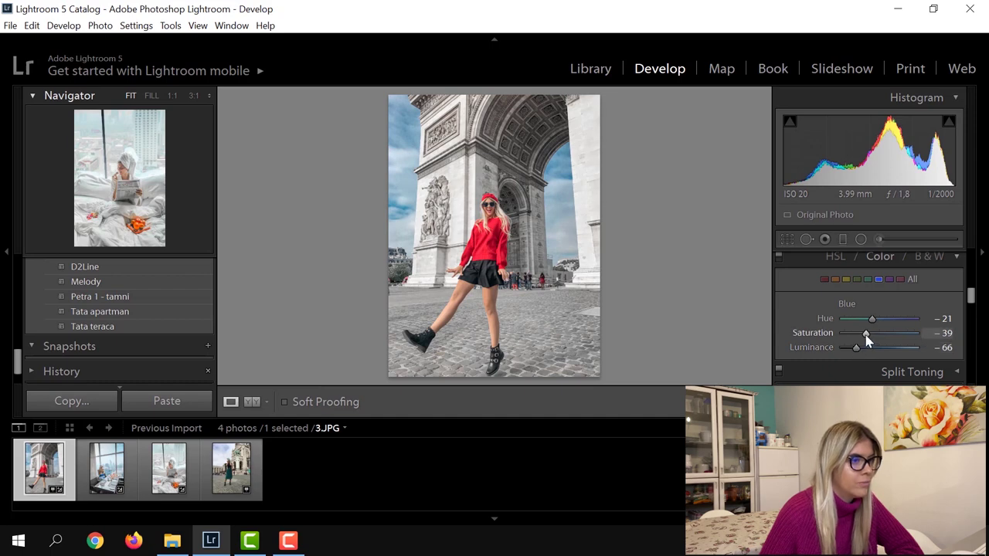
drag(866, 340, 855, 340)
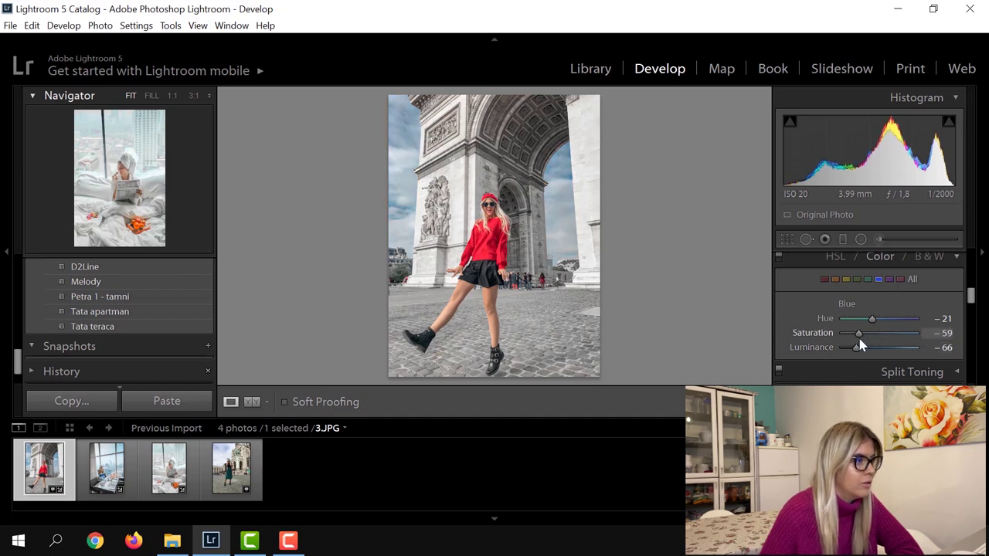
drag(857, 351, 872, 351)
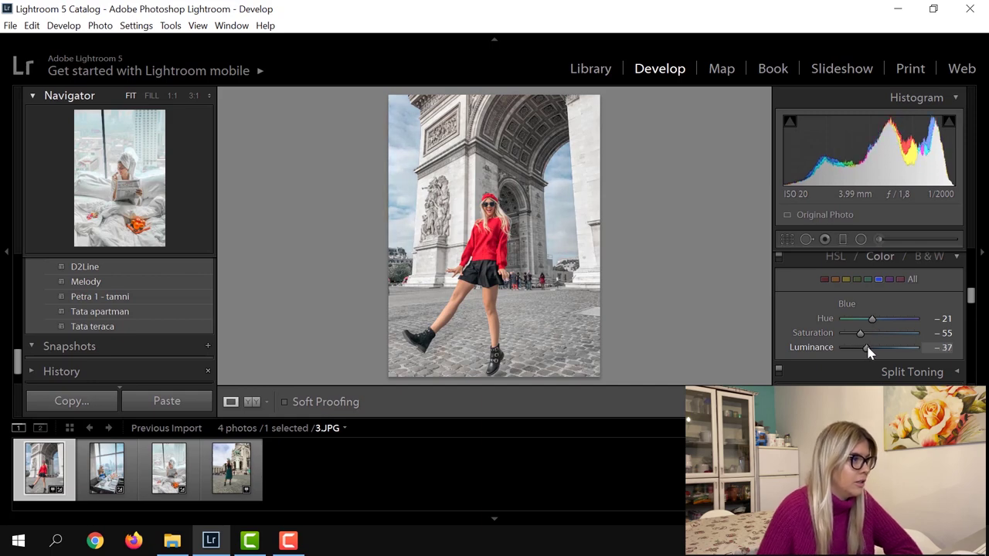
click(869, 279)
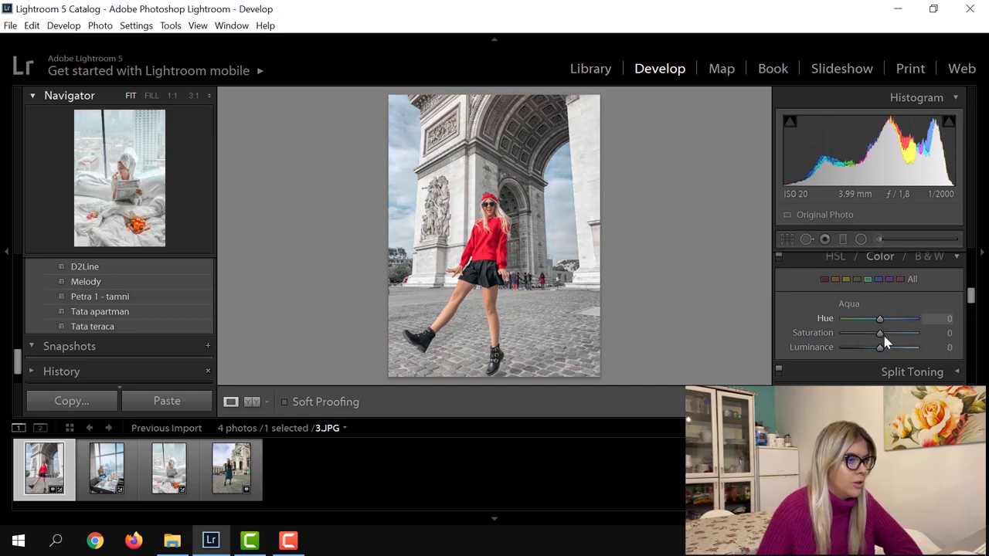
drag(879, 333, 899, 338)
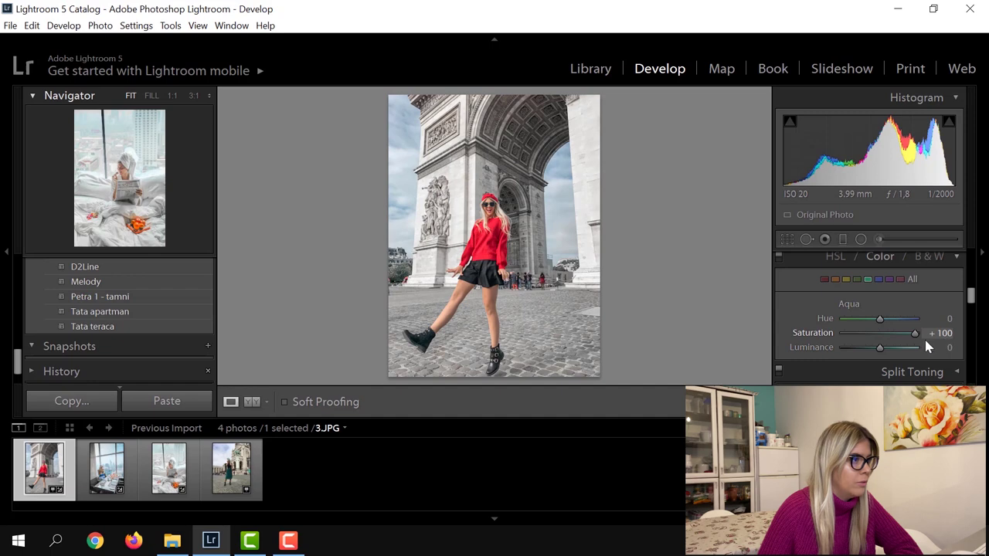
click(877, 281)
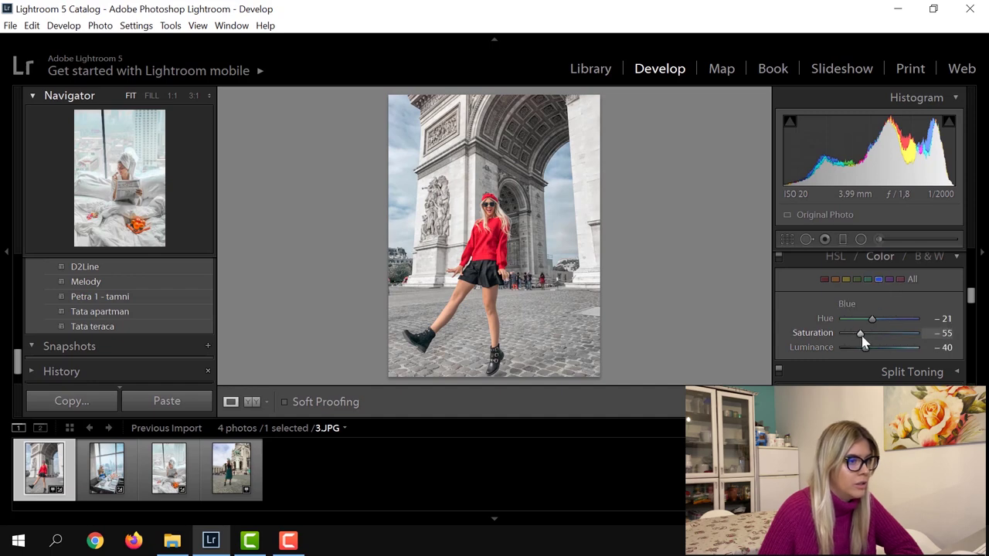
drag(868, 335, 868, 341)
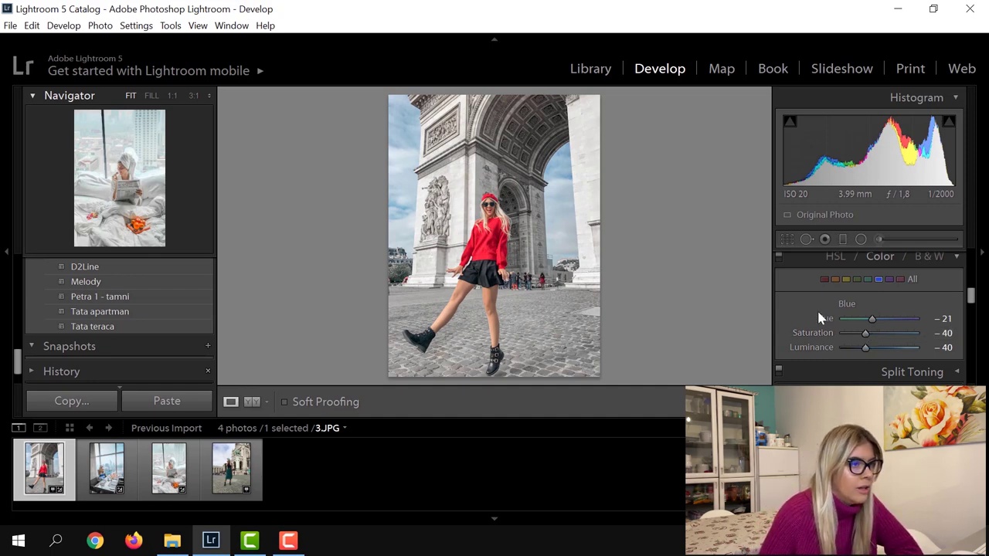
Step: Set the Detail panel's Sharpening Amount to 11
scroll(817, 308, down, 2)
scroll(816, 308, down, 3)
scroll(815, 319, down, 2)
scroll(827, 309, down, 2)
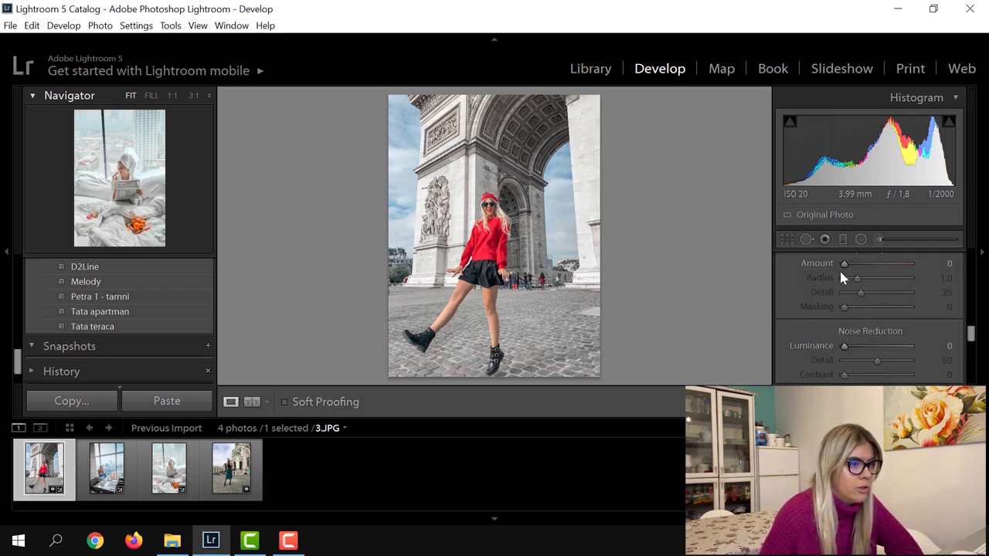
scroll(831, 311, up, 1)
drag(849, 305, 850, 305)
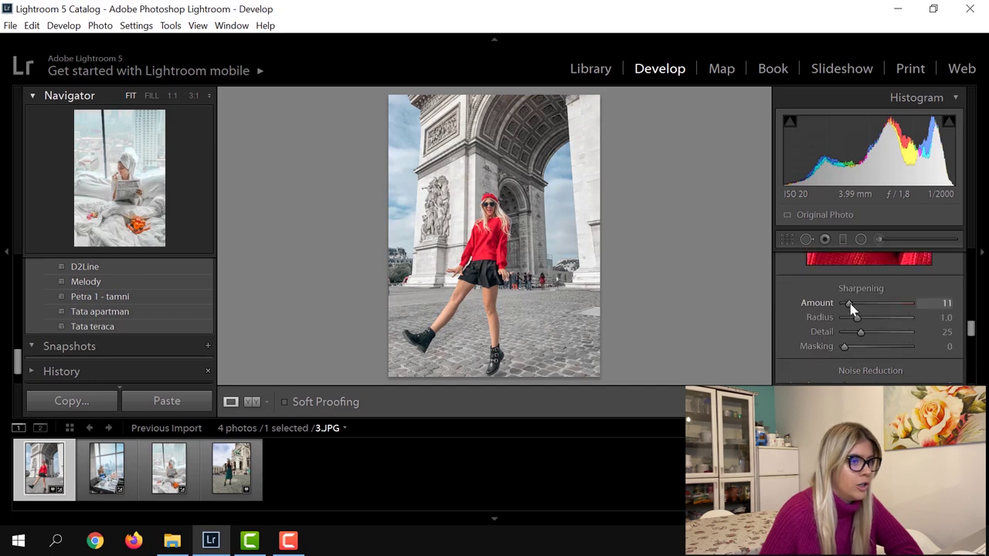
Step: Raise Vibrance in the Basic panel to +23
scroll(816, 332, down, 3)
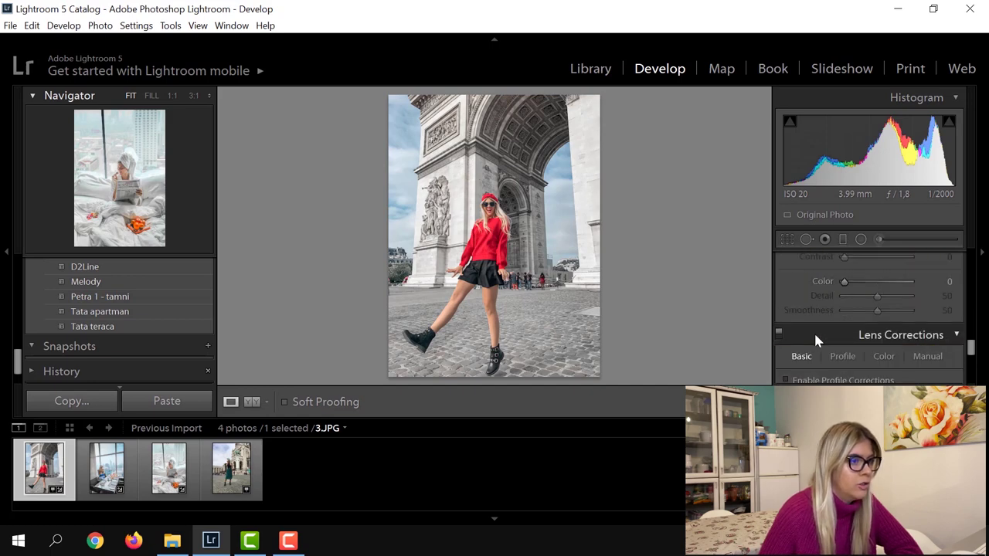
scroll(815, 331, down, 1)
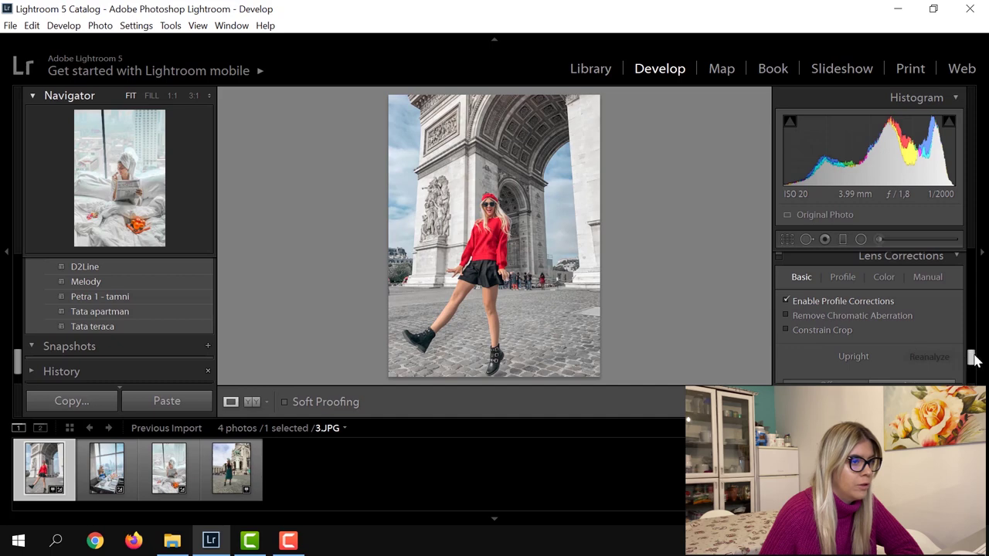
drag(972, 359, 976, 286)
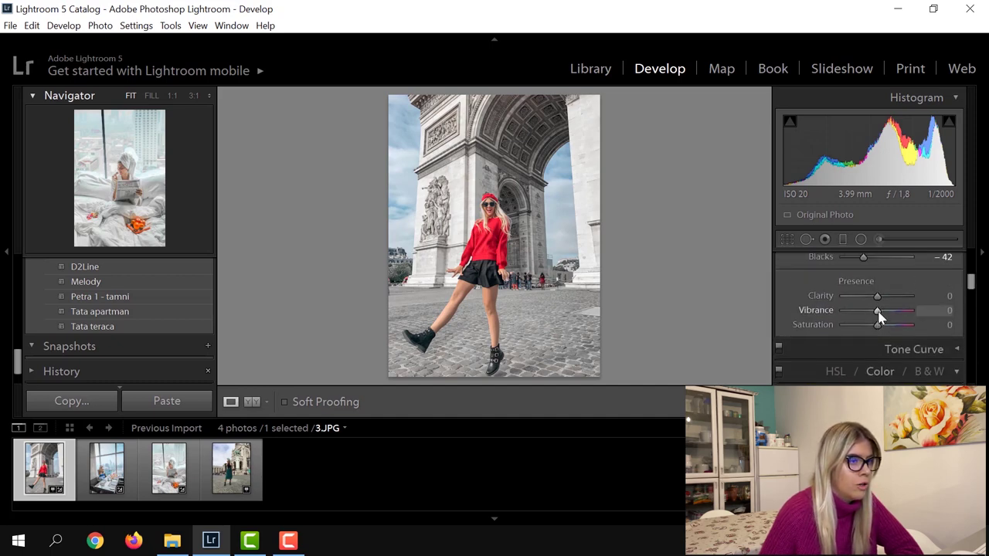
mouse_move(885, 317)
mouse_down()
mouse_move(924, 323)
mouse_move(809, 339)
mouse_move(885, 345)
mouse_up()
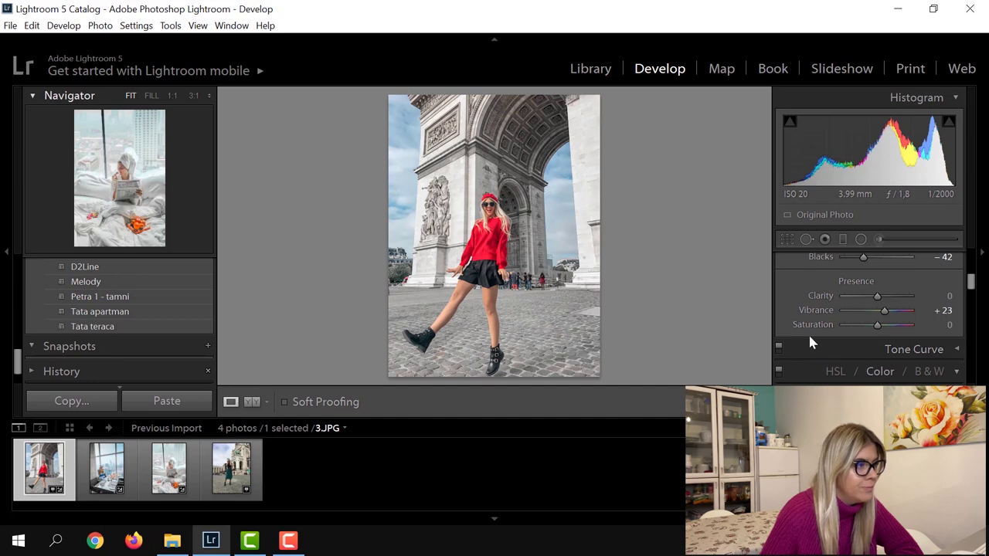
Step: Adjust Blacks to -40, Shadows to +91 and Contrast to +20, then compare Before/After
scroll(808, 333, up, 2)
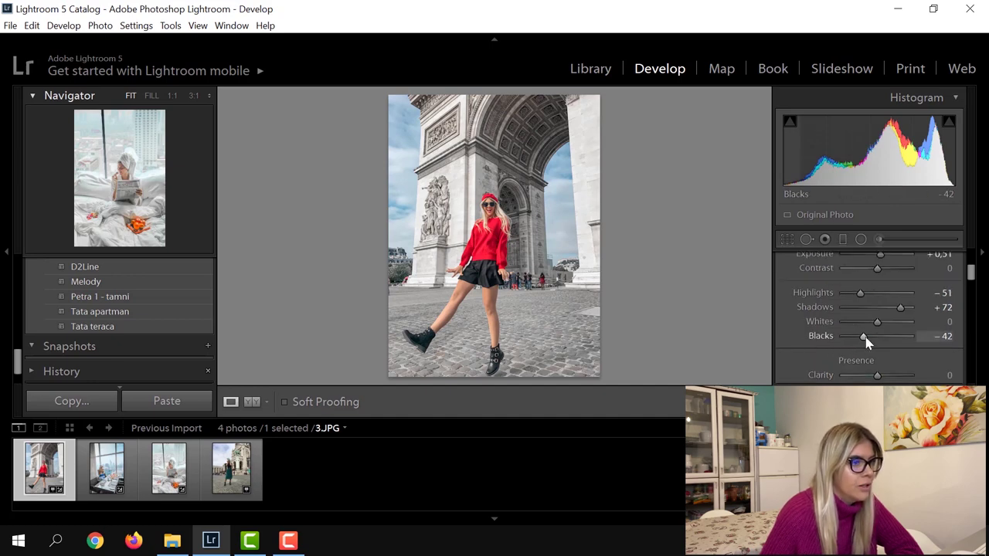
mouse_move(871, 341)
mouse_down()
mouse_move(856, 348)
mouse_move(864, 345)
mouse_up()
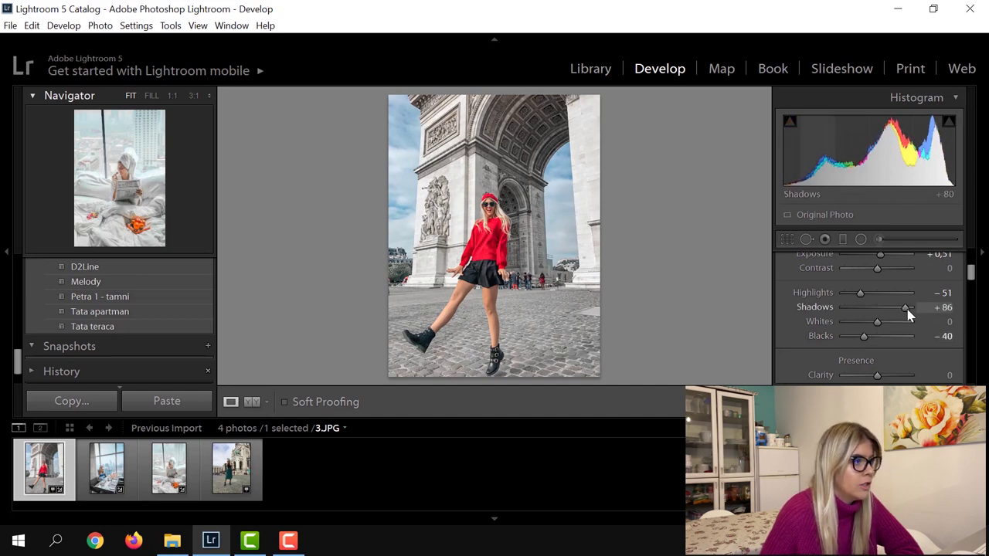
drag(908, 313, 909, 314)
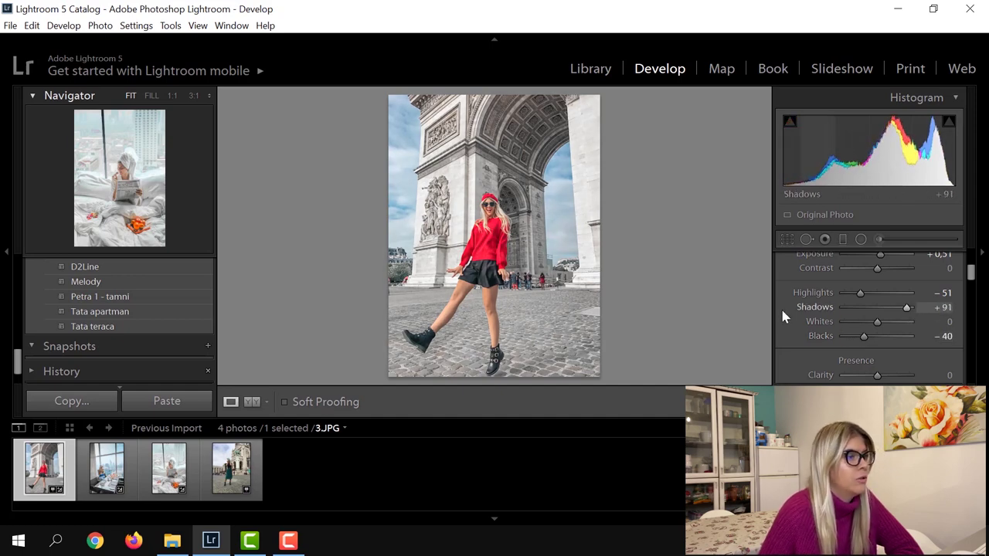
drag(877, 270, 884, 272)
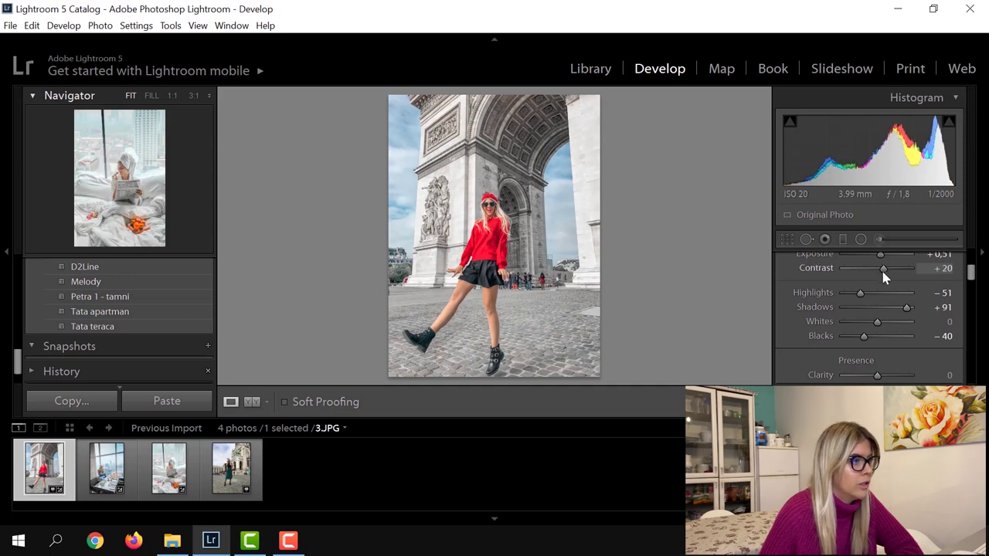
key(y)
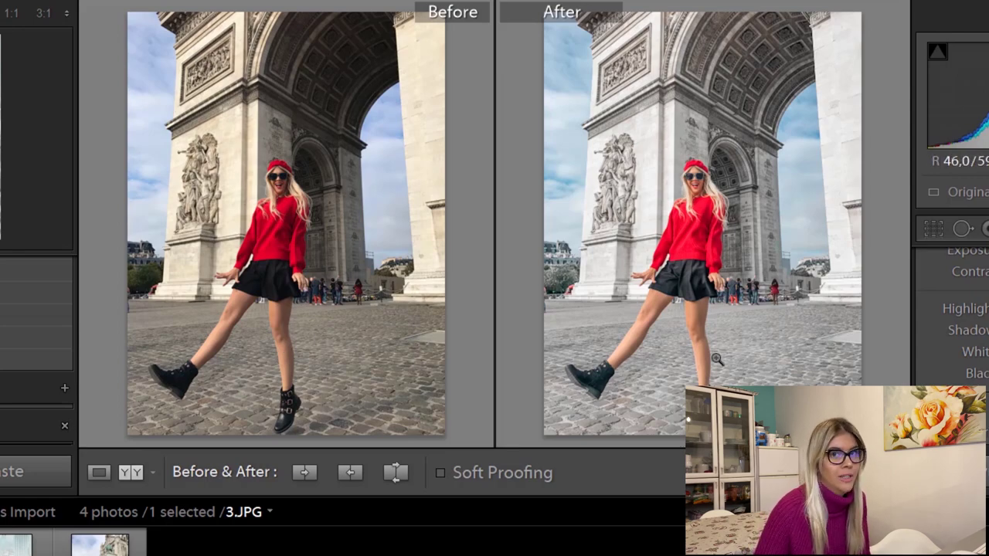
Step: Save the edits as user preset 'Petra 2 - svijetli' and open the Sacré-Cœur photo
key(y)
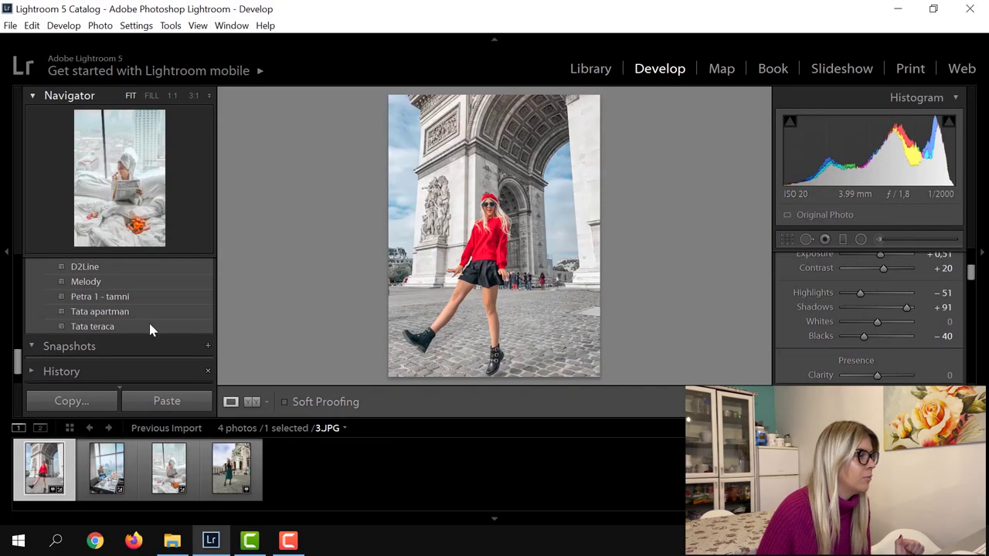
scroll(158, 286, up, 5)
scroll(158, 286, up, 5)
scroll(159, 286, up, 5)
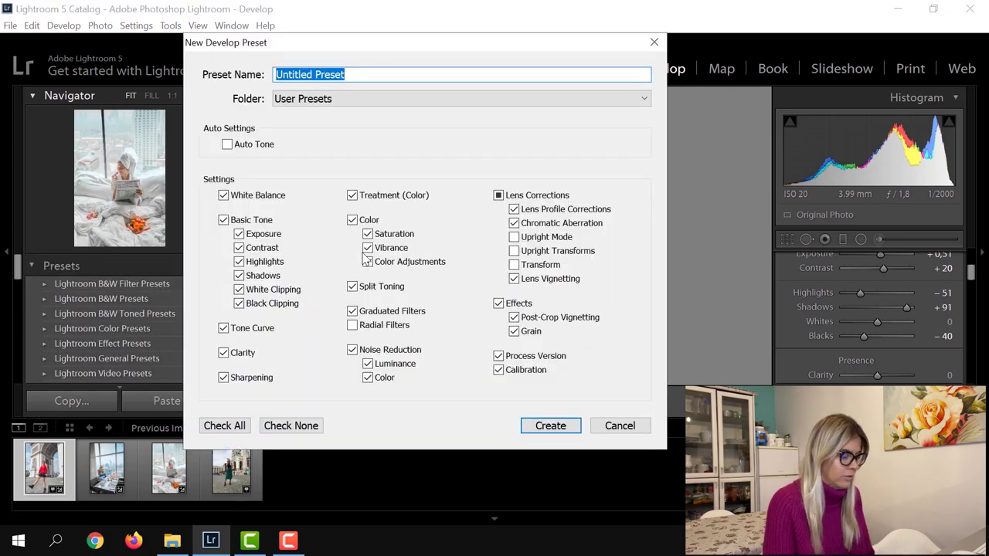
text(Petra 2 - svijetli)
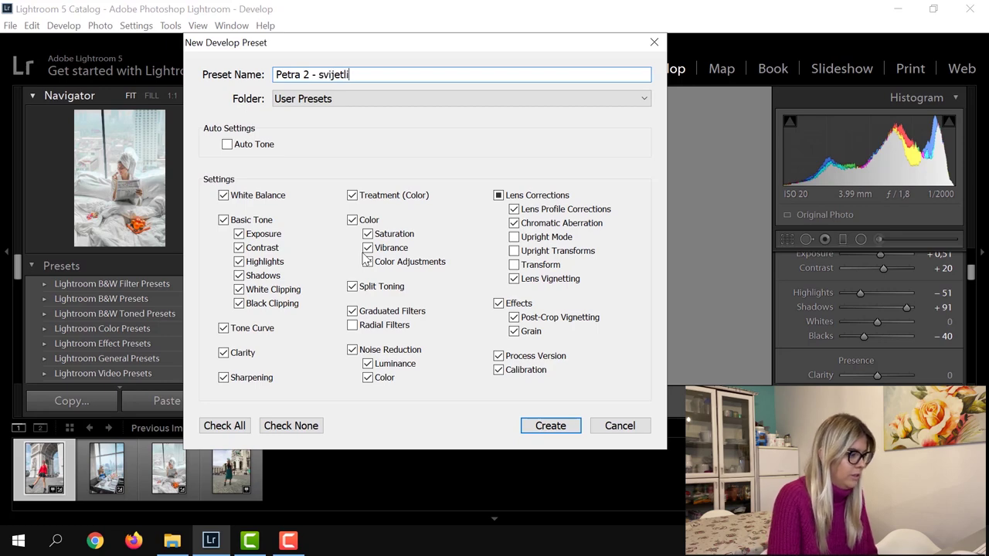
key(Return)
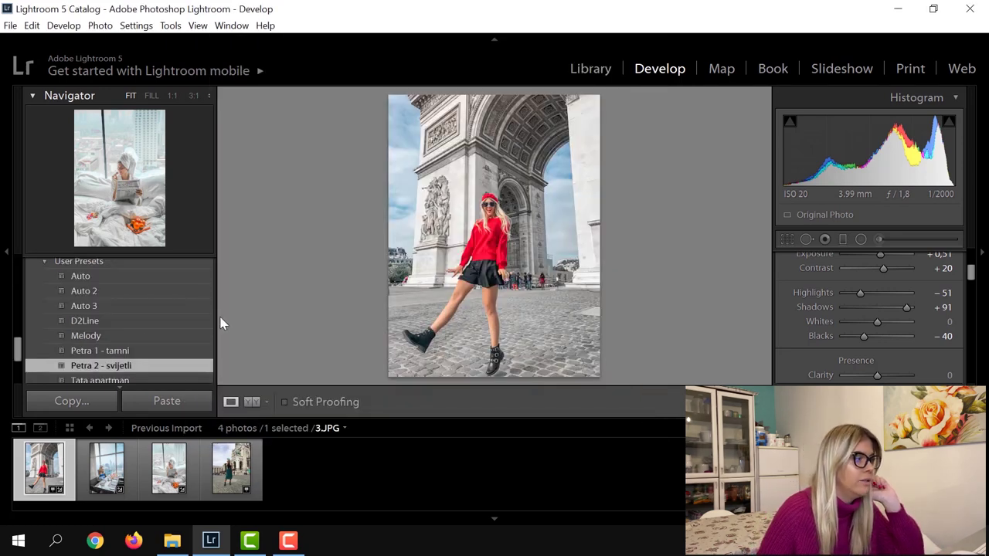
scroll(150, 348, down, 3)
click(232, 471)
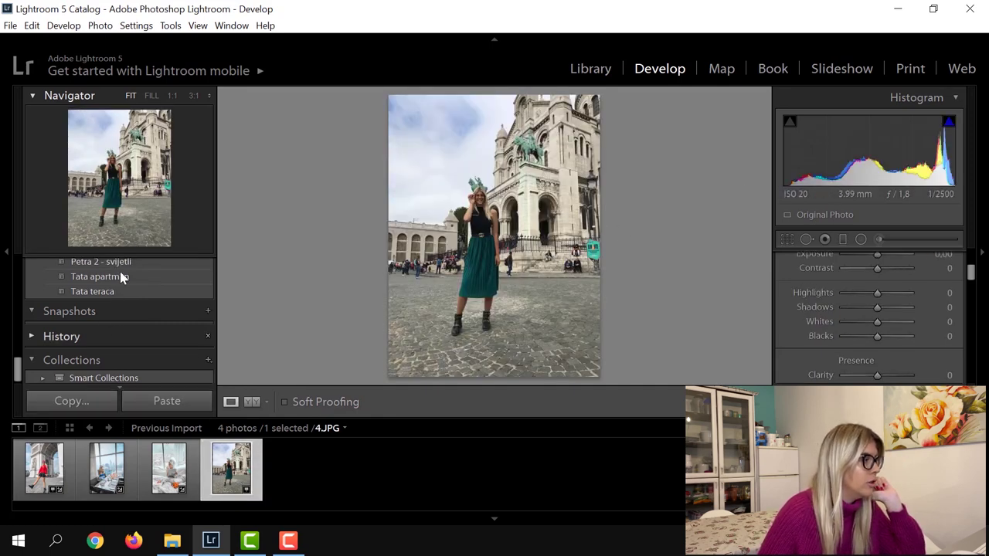
Step: Apply the 'Petra 2 - svijetli' preset to the Sacré-Cœur photo and compare Before/After
scroll(119, 272, up, 1)
click(106, 296)
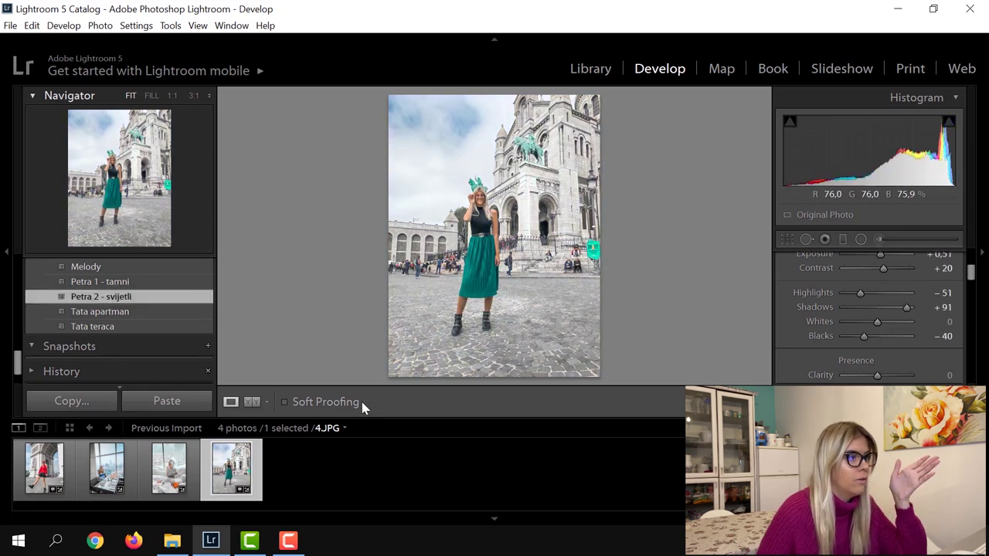
key(y)
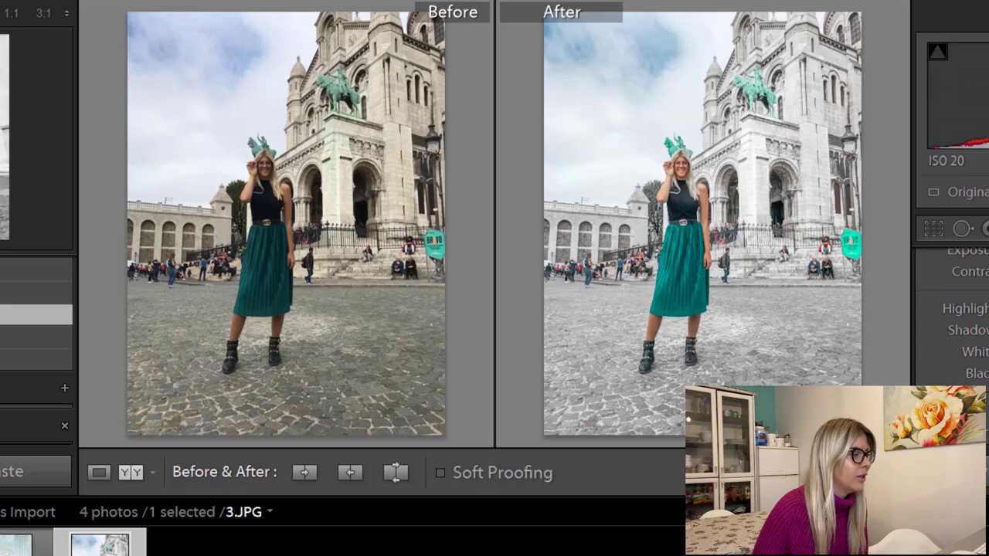
click(99, 545)
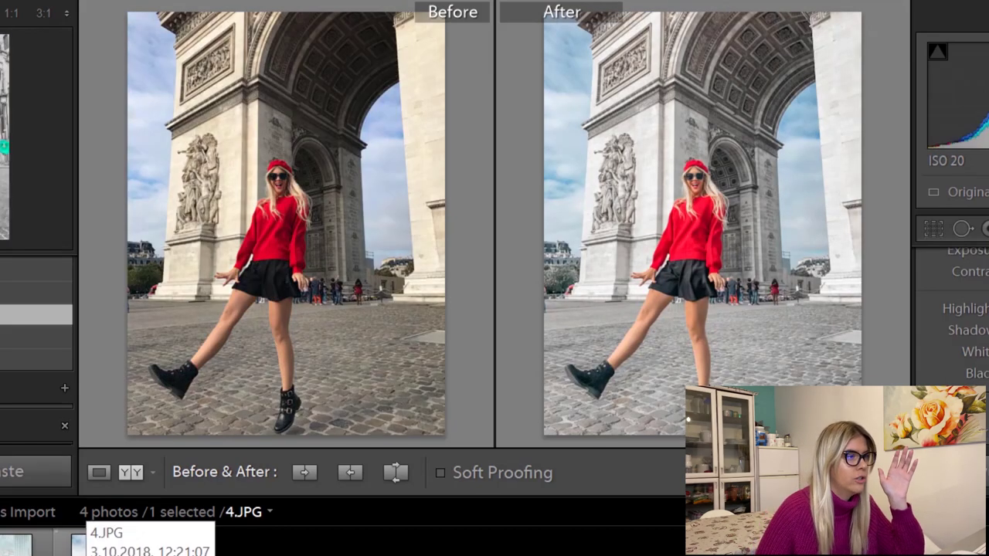
click(116, 543)
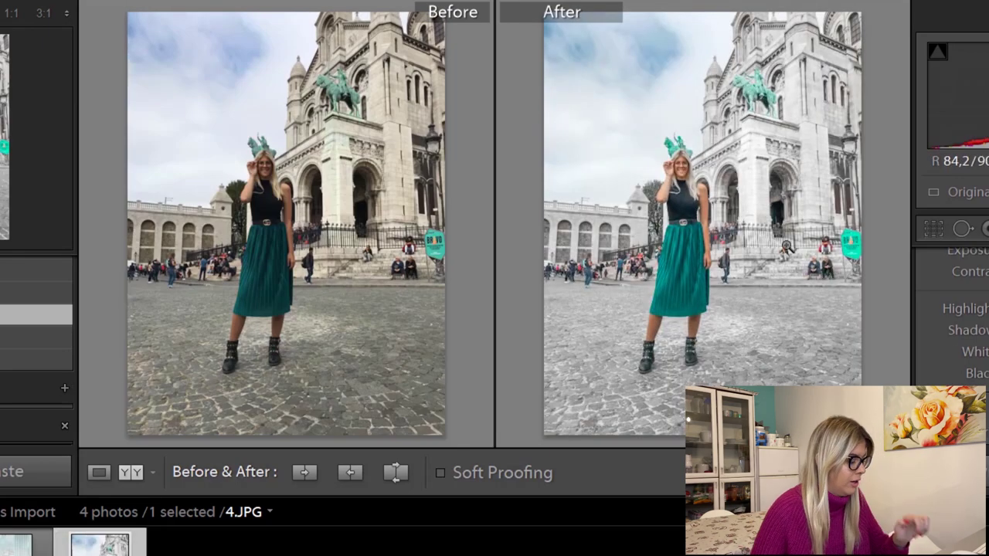
key(y)
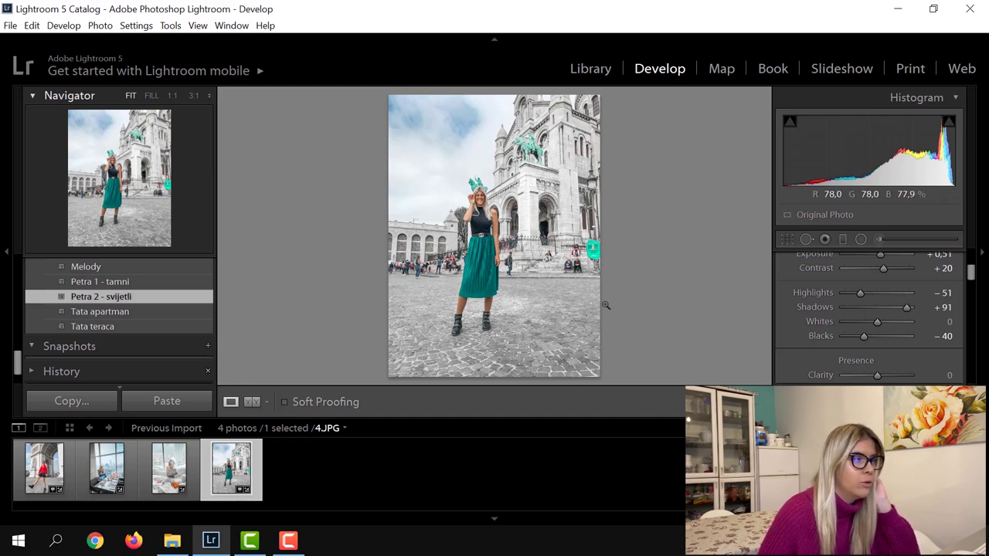
Step: Set the aquas to hue +50, saturation +8, luminance +34, then compare Before/After
scroll(819, 330, down, 3)
scroll(819, 329, down, 2)
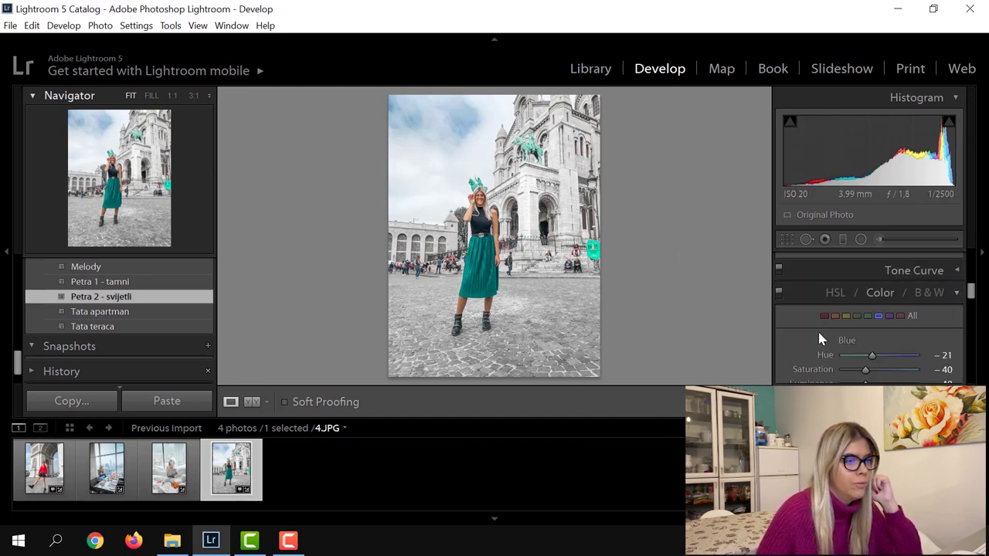
scroll(820, 340, down, 1)
click(867, 277)
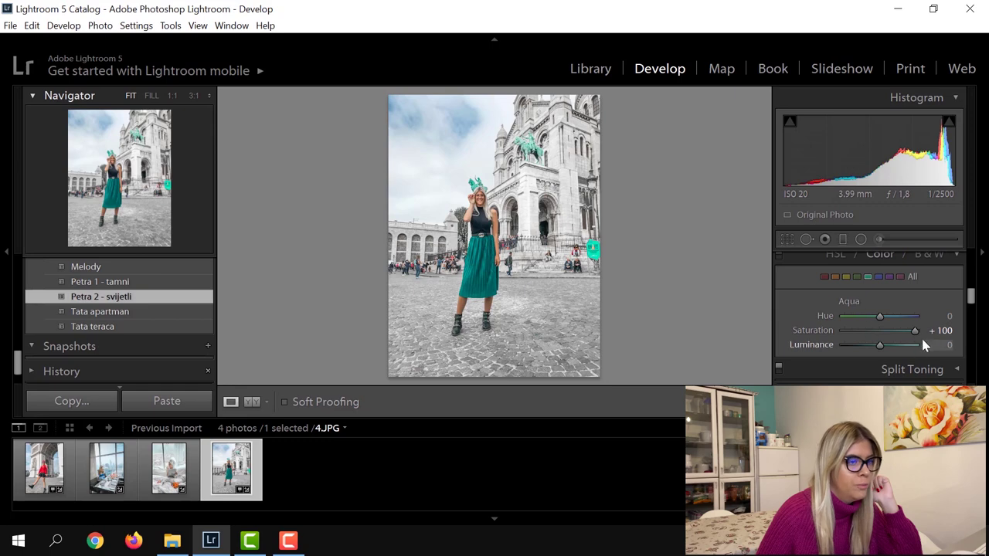
mouse_move(916, 338)
mouse_down()
mouse_move(865, 340)
mouse_move(875, 348)
mouse_up()
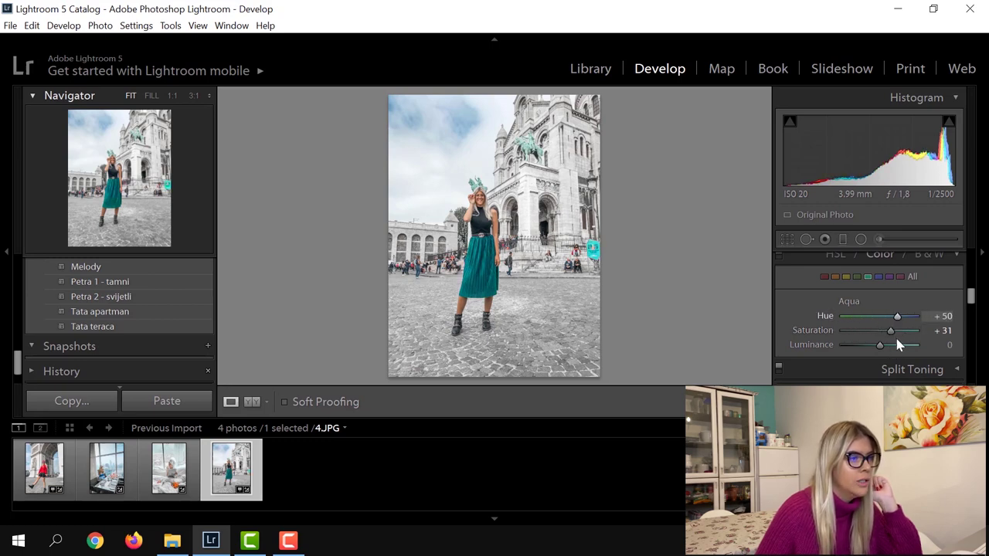
drag(892, 337, 881, 331)
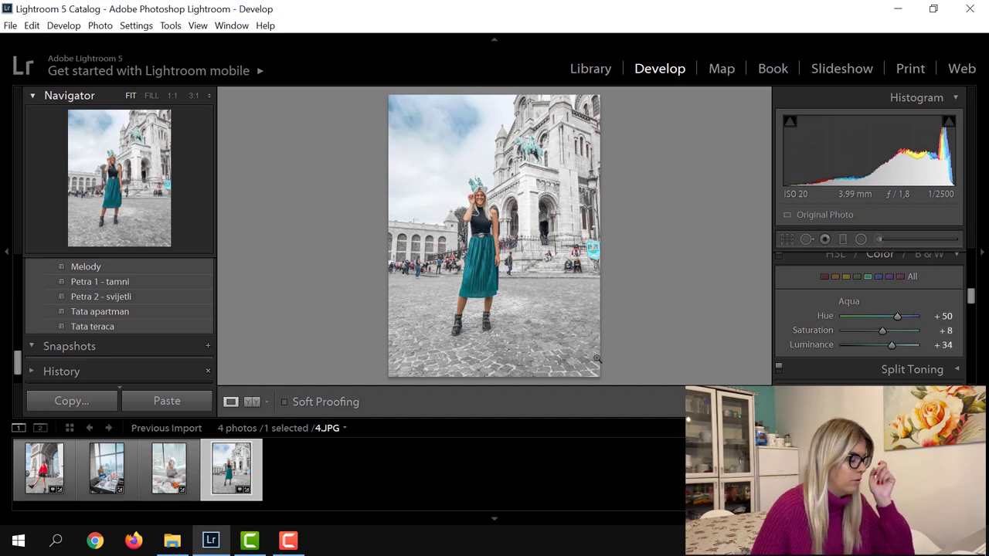
key(y)
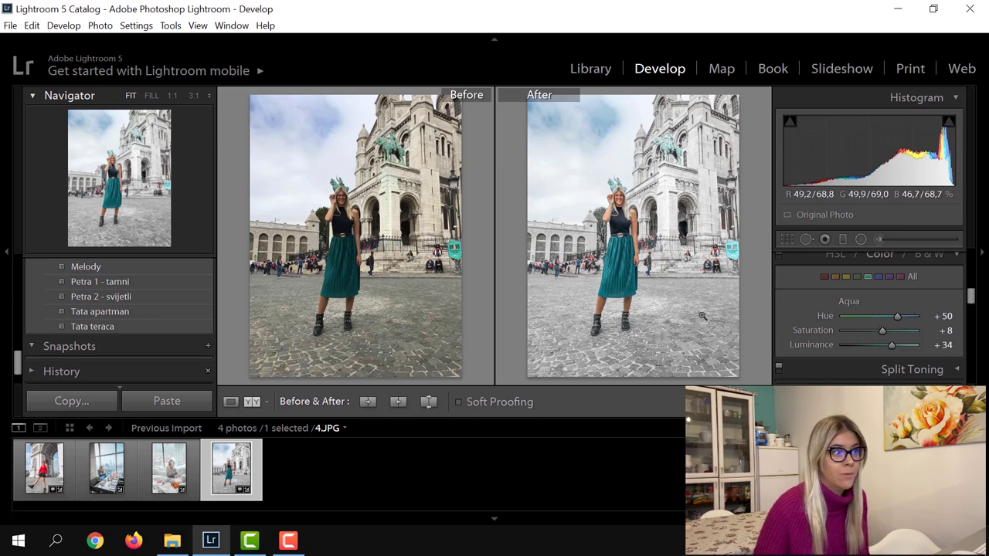
key(y)
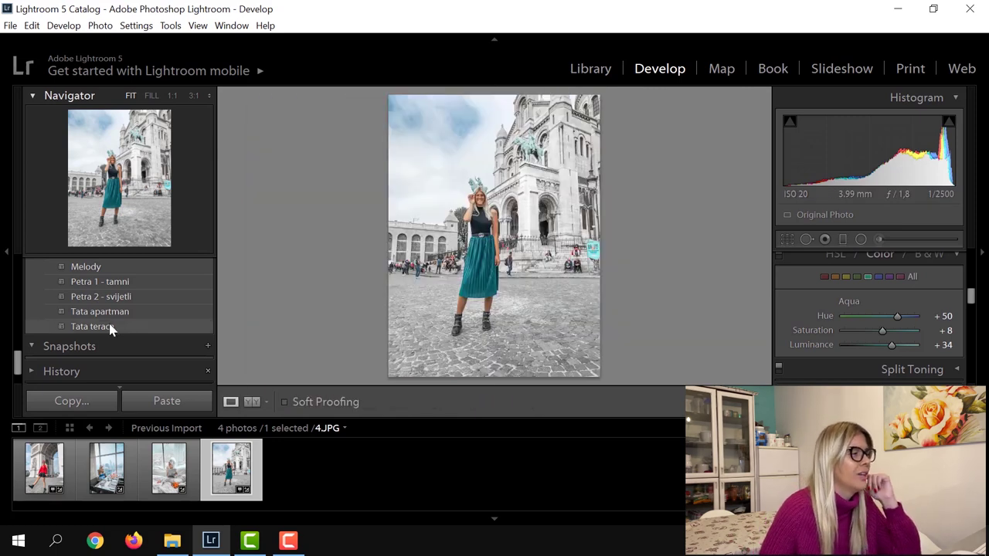